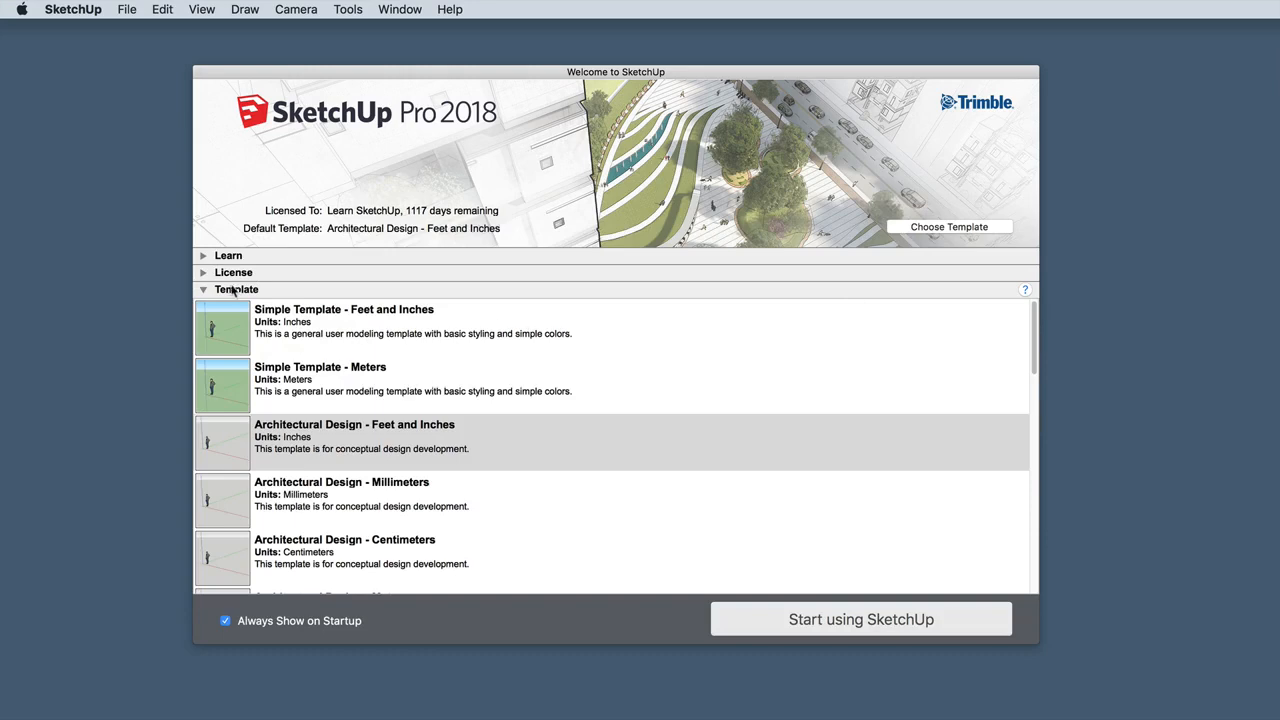
Step: Start a new model from the Architectural Design - Feet and Inches template
{"action": "left_click", "coordinate": [466, 390]}
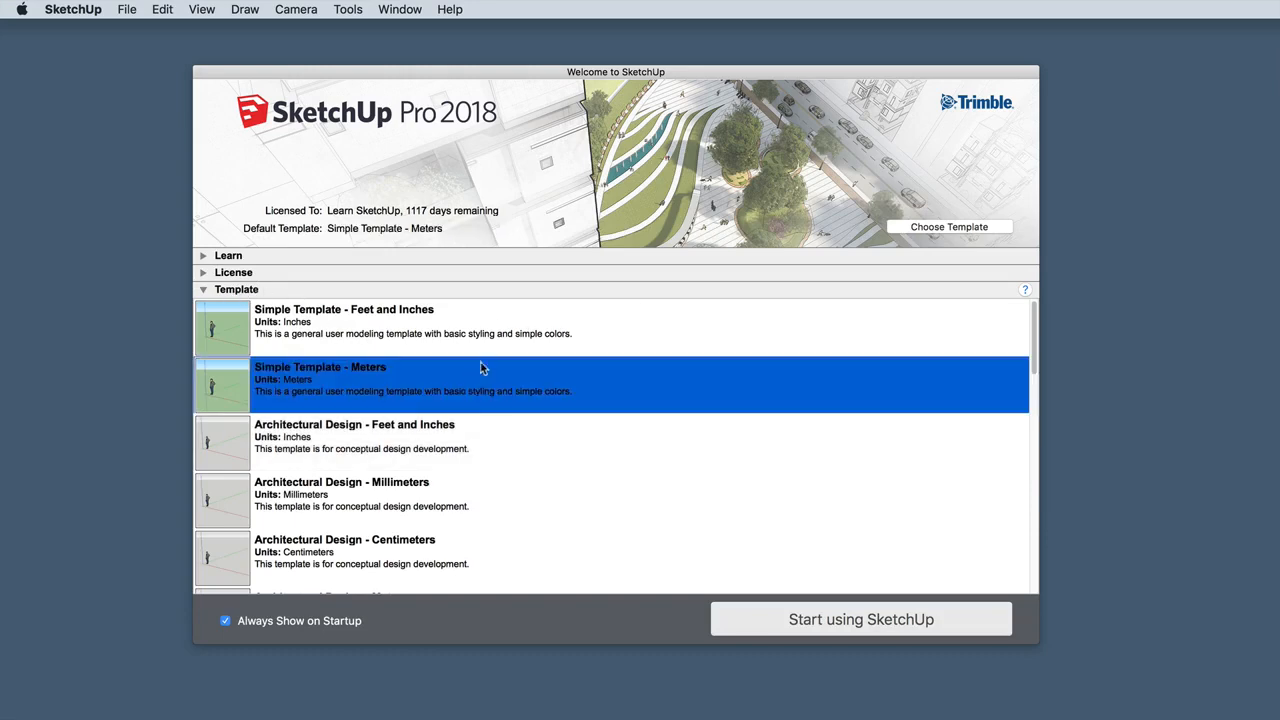
{"action": "left_click", "coordinate": [491, 334]}
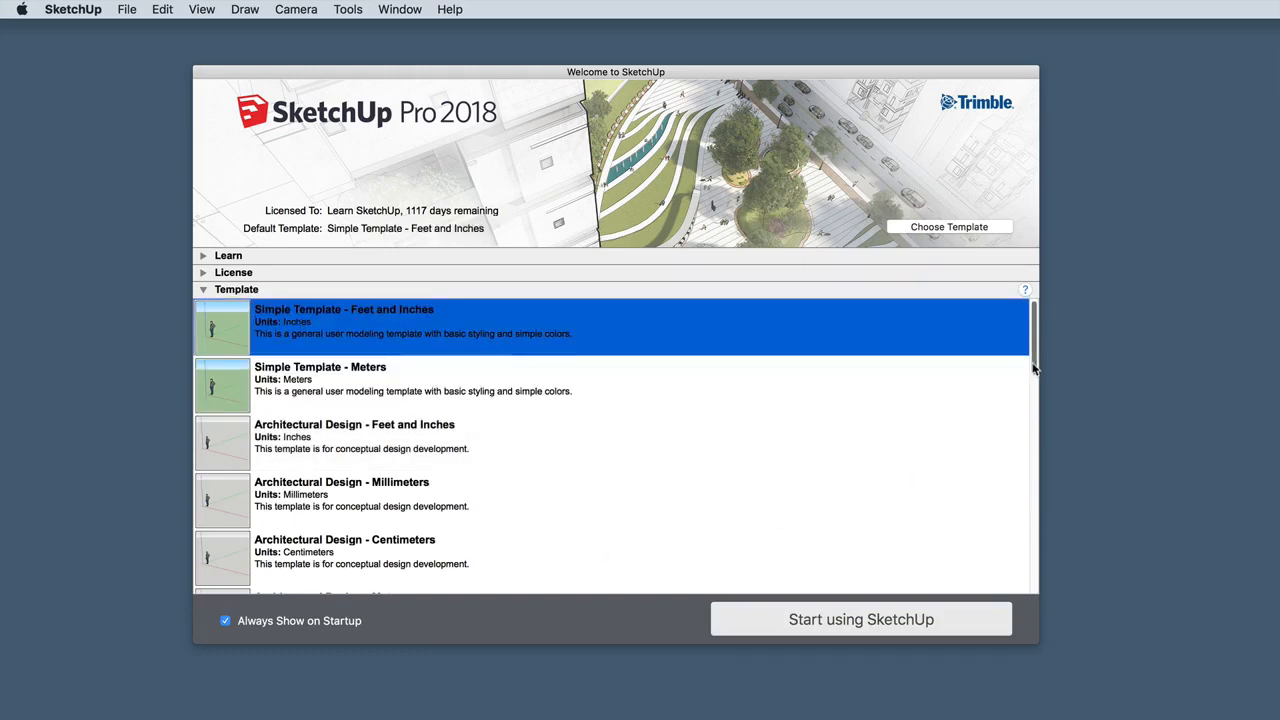
{"action": "mouse_move", "coordinate": [1031, 372]}
{"action": "left_mouse_down"}
{"action": "mouse_move", "coordinate": [1030, 486]}
{"action": "mouse_move", "coordinate": [1025, 352]}
{"action": "left_mouse_up"}
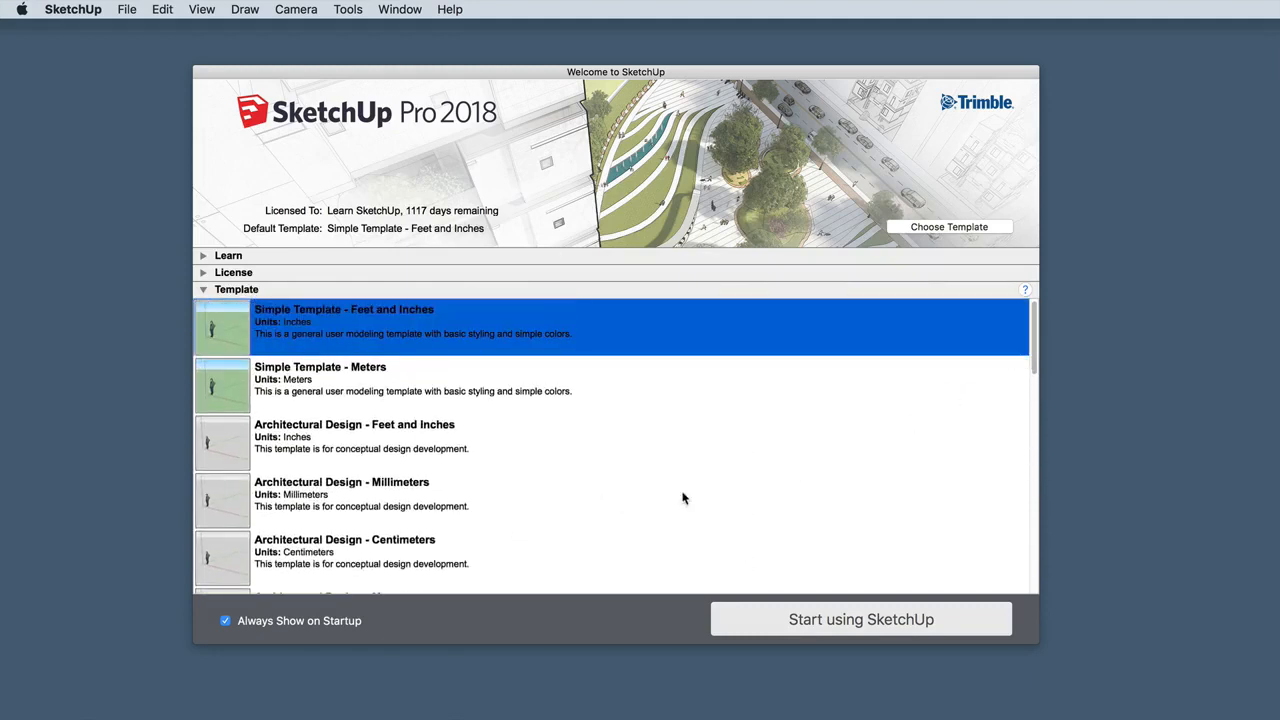
{"action": "left_click", "coordinate": [468, 458]}
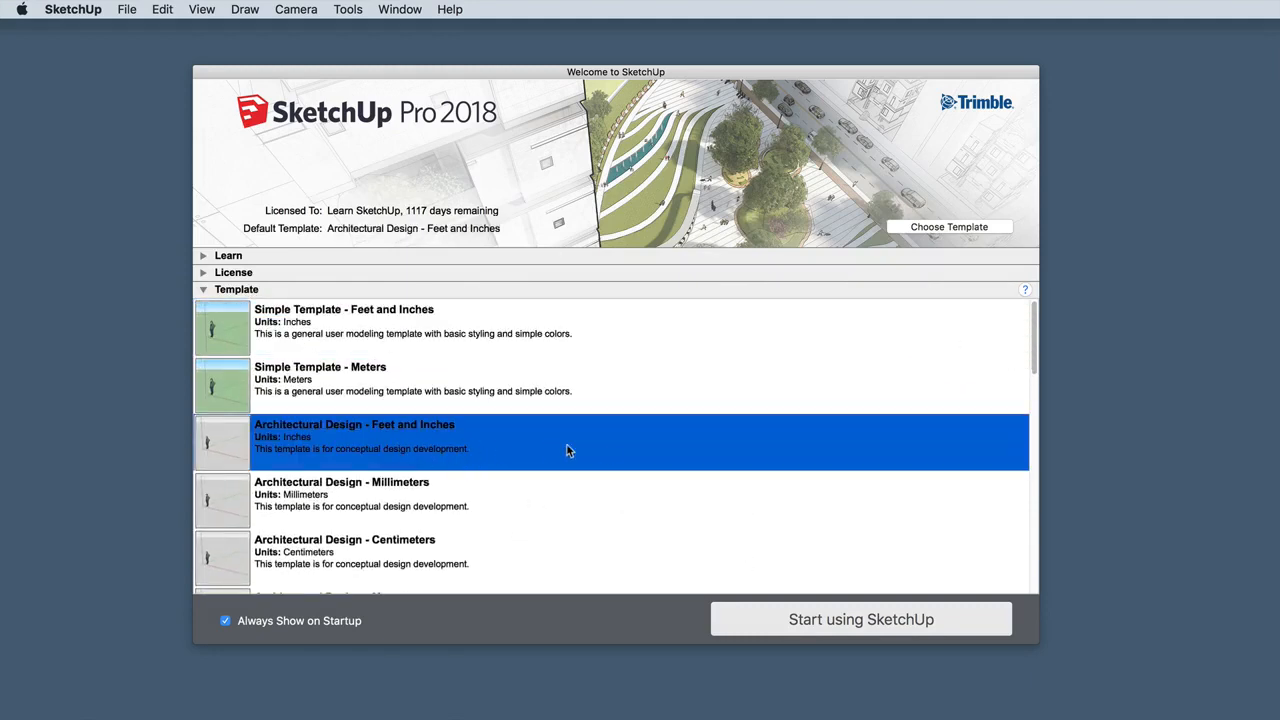
{"action": "left_click", "coordinate": [777, 617]}
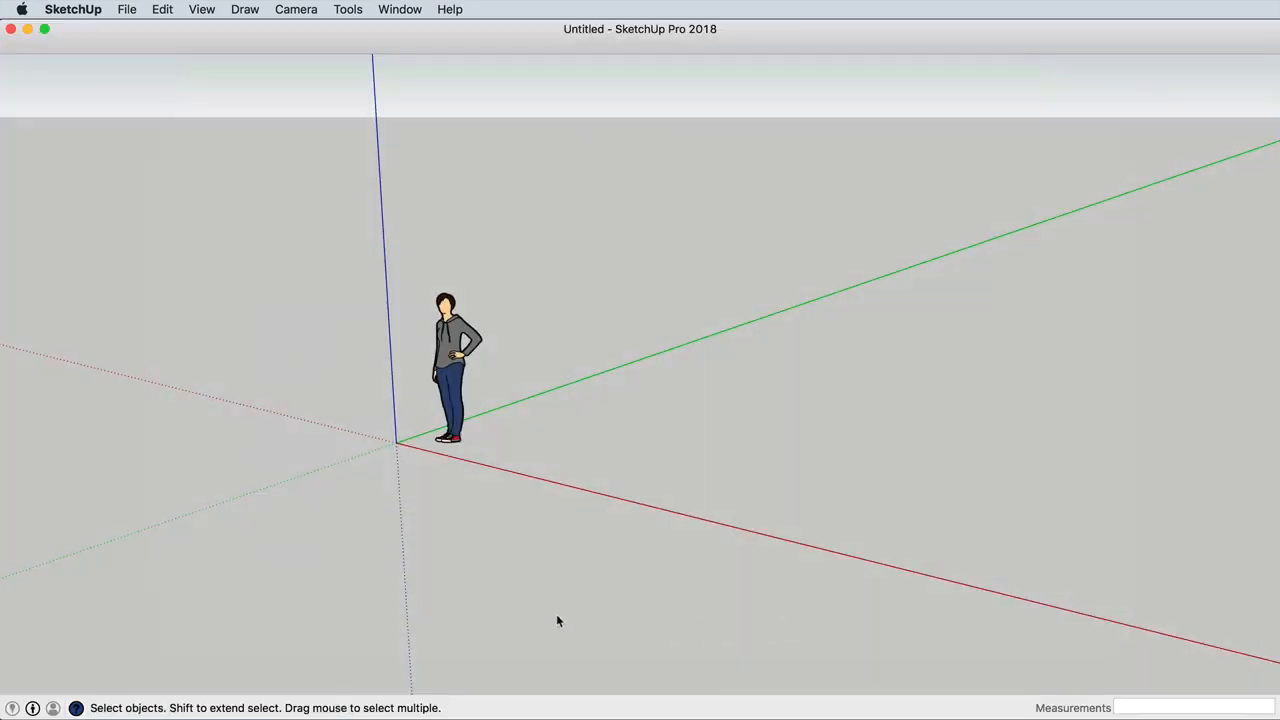
Step: Display the Large Tool Set palette
{"action": "left_click", "coordinate": [202, 12]}
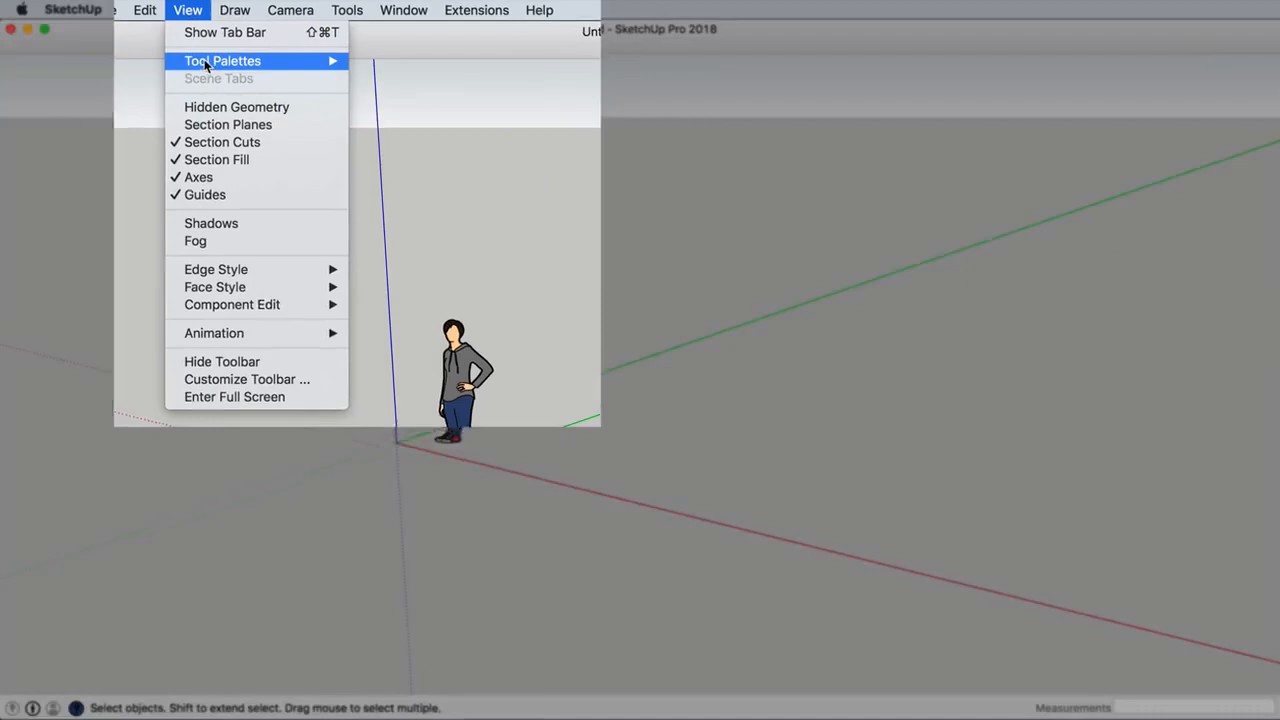
{"action": "mouse_move", "coordinate": [222, 59]}
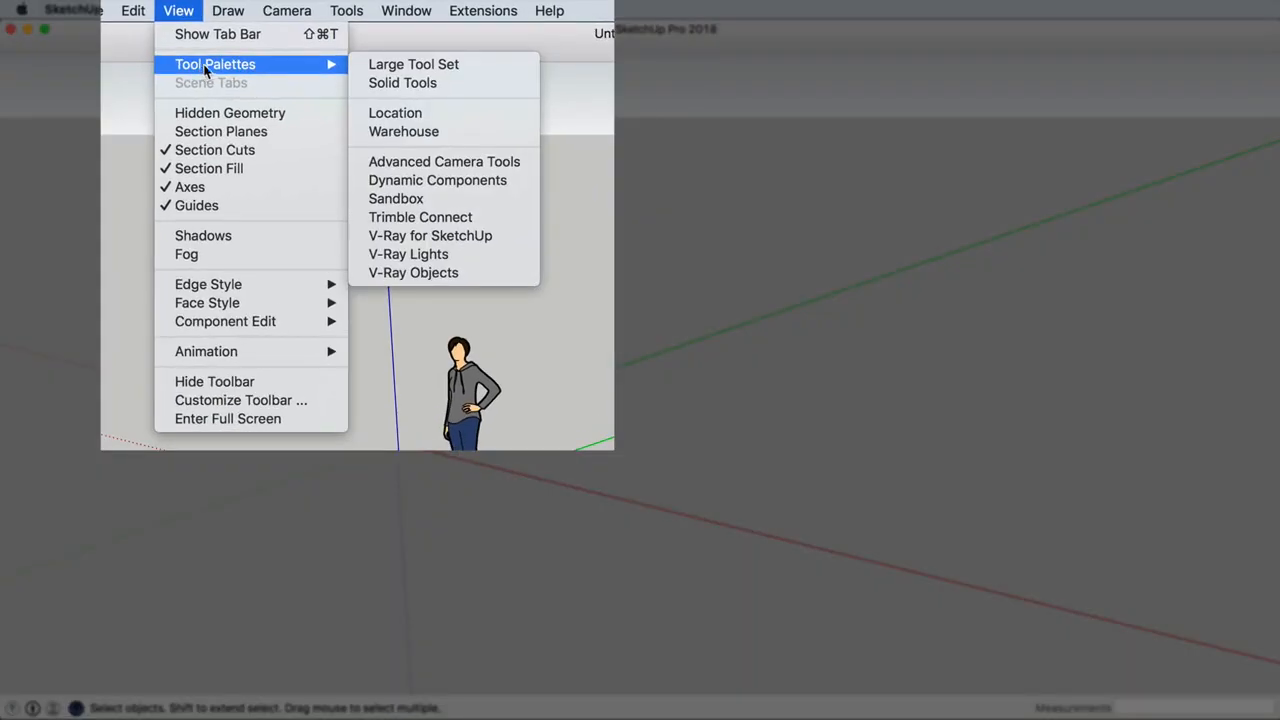
{"action": "left_click", "coordinate": [489, 68]}
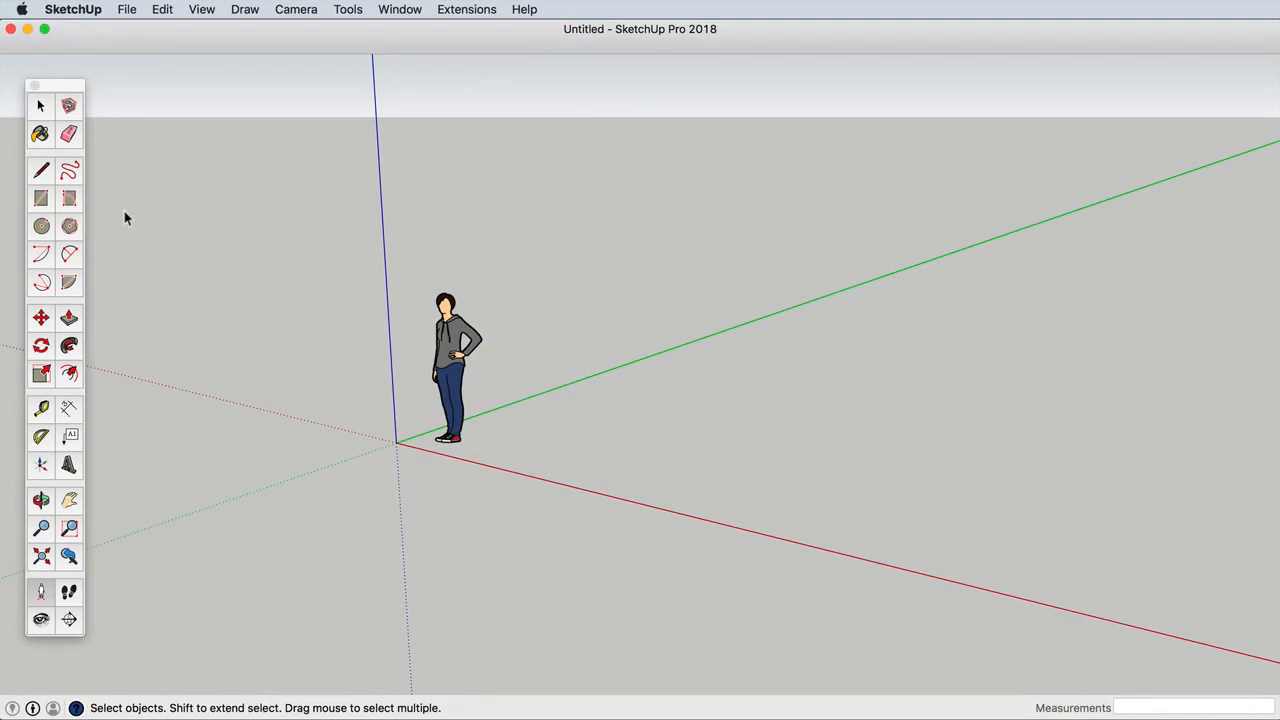
Step: Draw two ground rectangles beyond the red axis beside the figure, about 5' by 7' 7" and 8' 3" by 10' 7"
{"action": "left_click", "coordinate": [41, 199]}
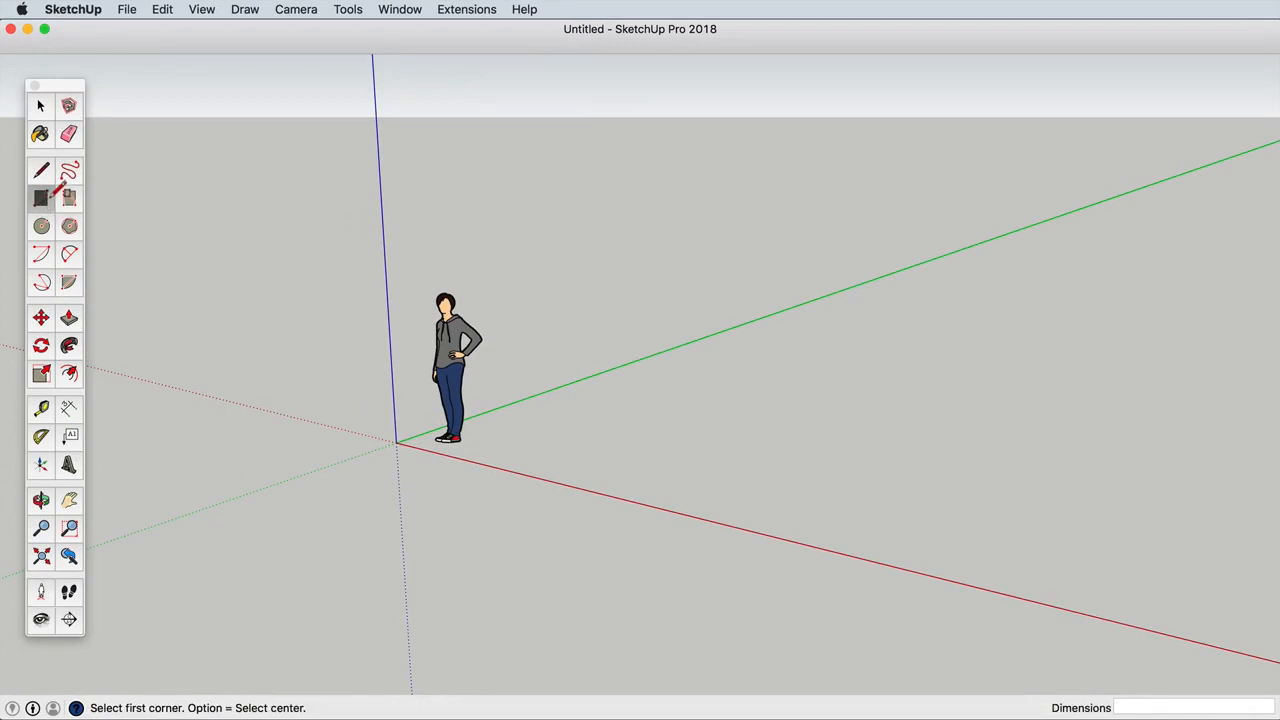
{"action": "left_click", "coordinate": [496, 436]}
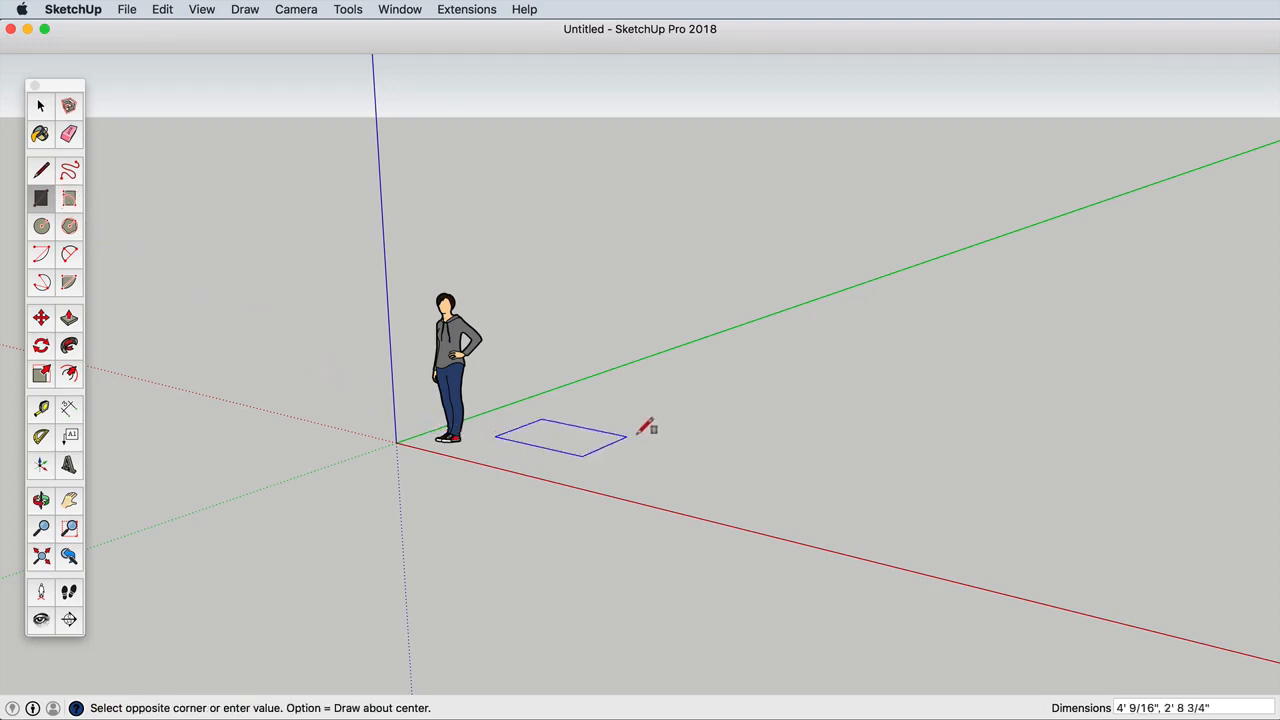
{"action": "left_click", "coordinate": [713, 409]}
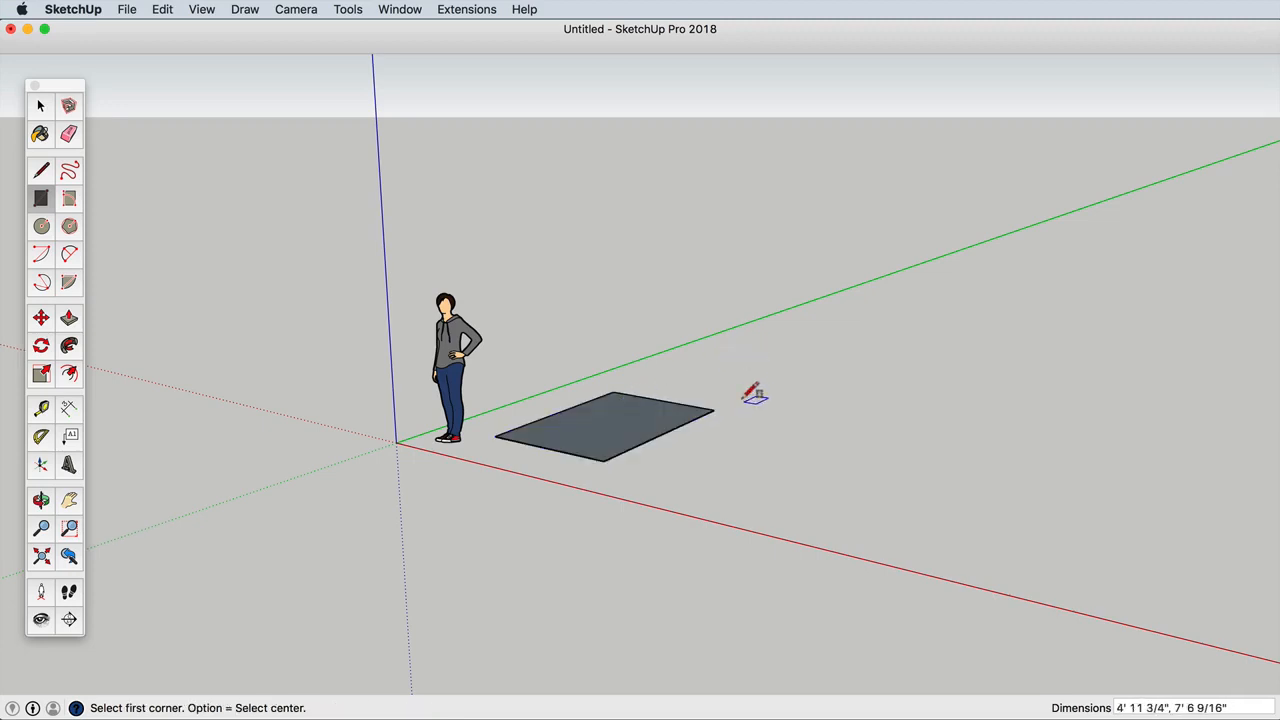
{"action": "left_click", "coordinate": [740, 390]}
{"action": "left_click", "coordinate": [1000, 367]}
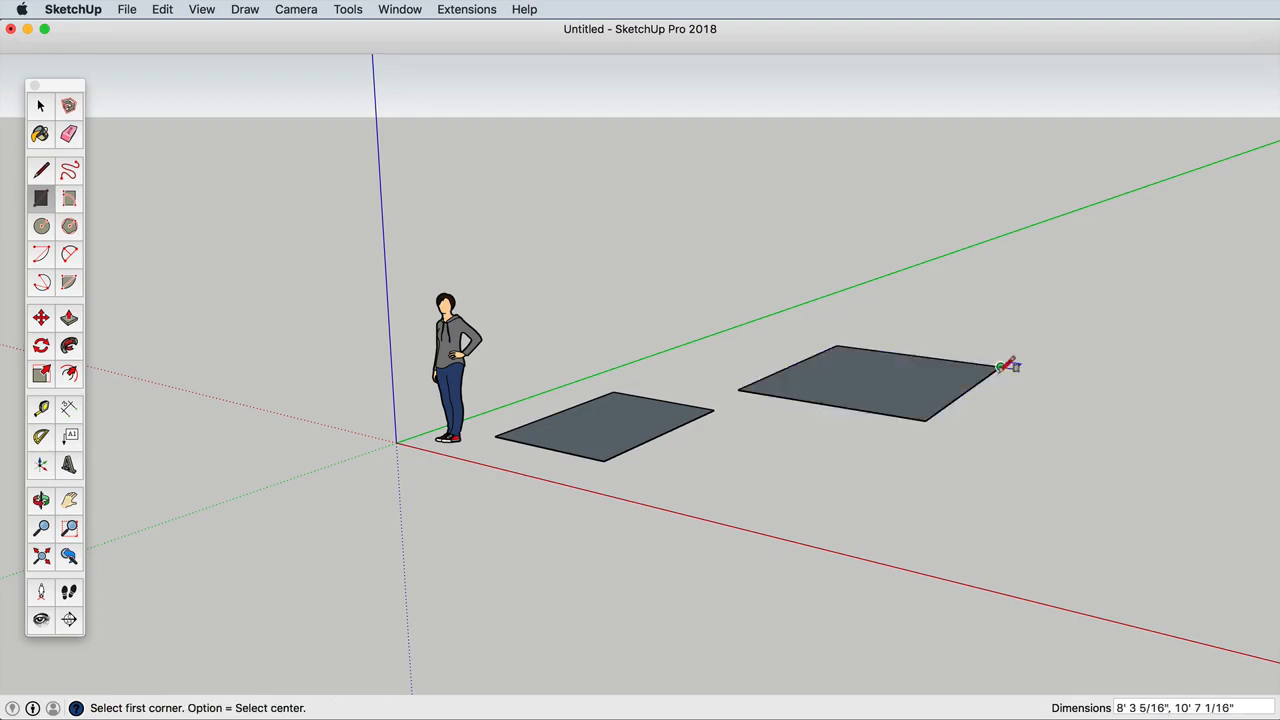
Step: Draw three more ground rectangles in the foreground, about 5' 6" by 10' 2", 4' 9" by 9' 2" and 7' 8" by 3' 9"
{"action": "left_click", "coordinate": [966, 435]}
{"action": "left_click", "coordinate": [1060, 568]}
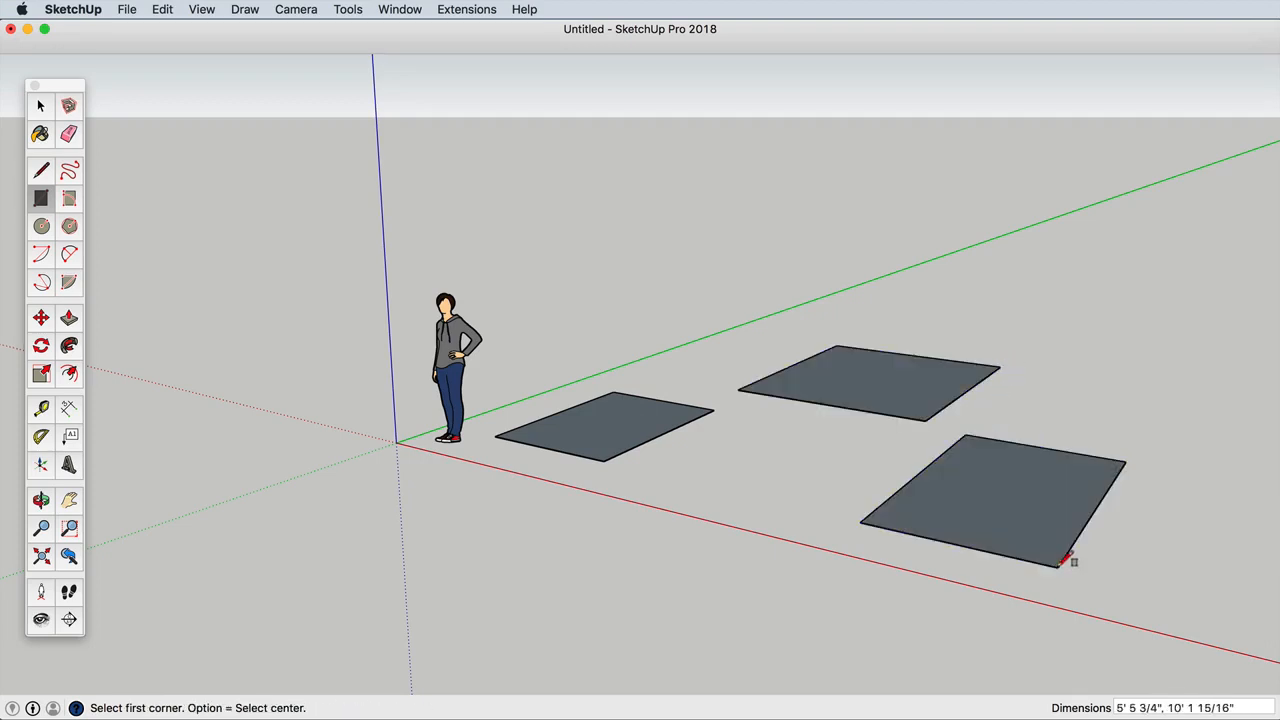
{"action": "left_click", "coordinate": [783, 502]}
{"action": "left_click", "coordinate": [461, 571]}
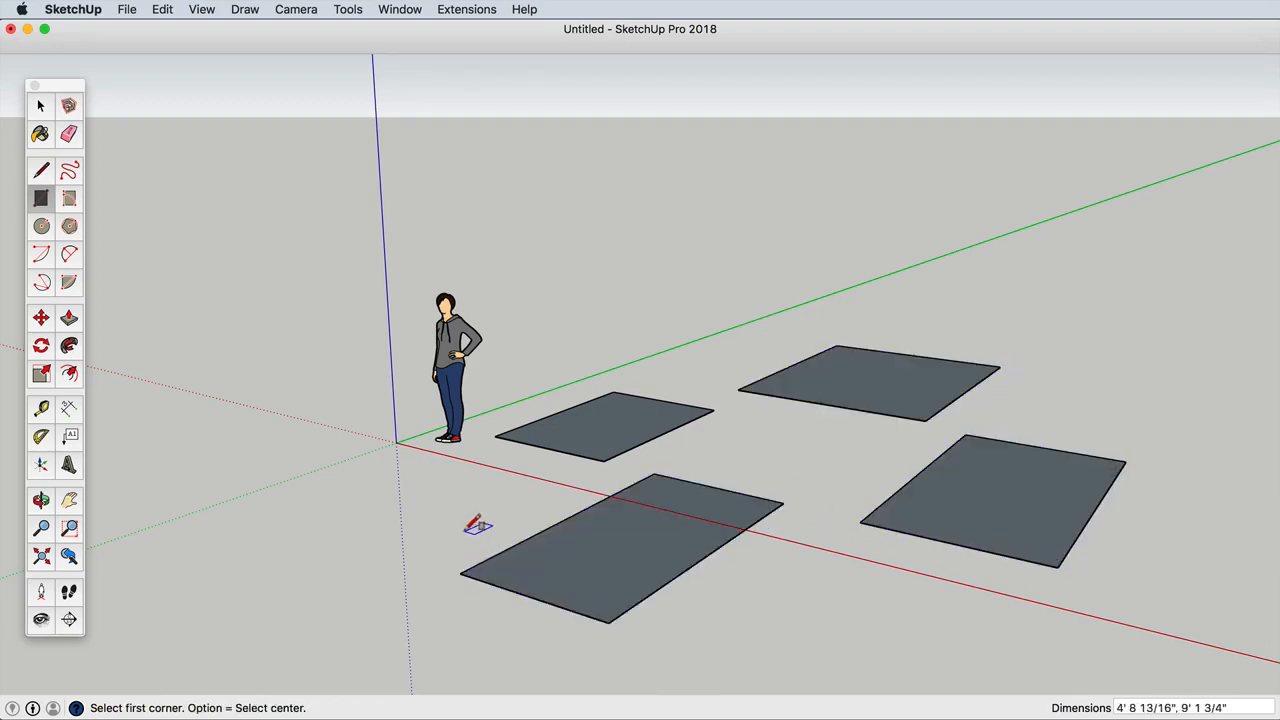
{"action": "left_click", "coordinate": [463, 531]}
{"action": "left_click", "coordinate": [187, 516]}
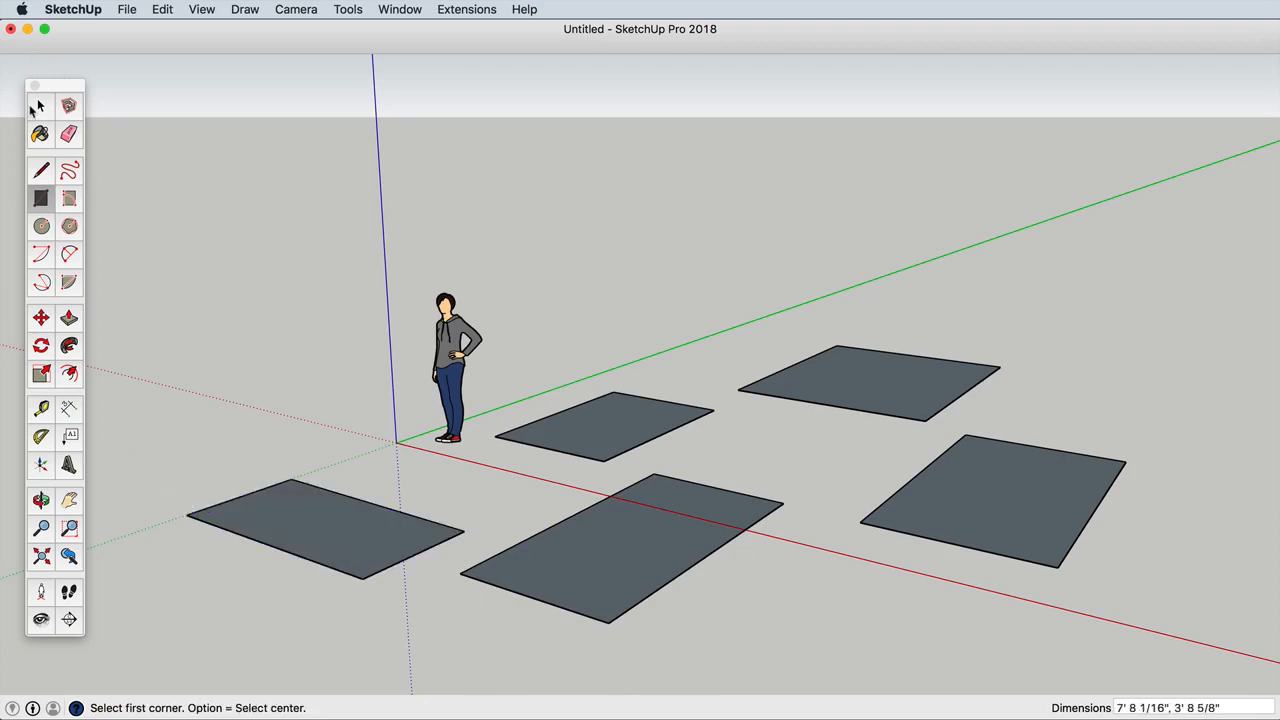
Step: Push/Pull the two rear rectangles up into boxes, the one beside the figure about 2' 8" and the farther one about 3' 2" high
{"action": "left_click", "coordinate": [38, 106]}
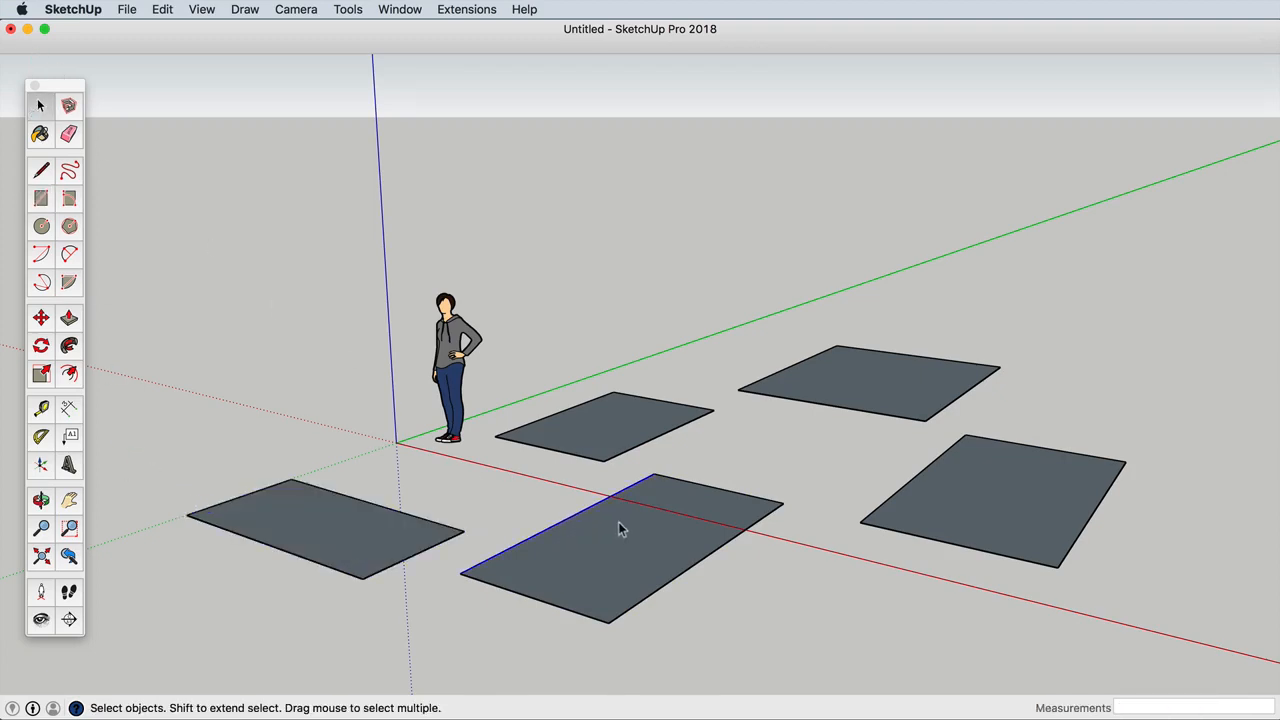
{"action": "left_click", "coordinate": [652, 440]}
{"action": "left_click", "coordinate": [69, 319]}
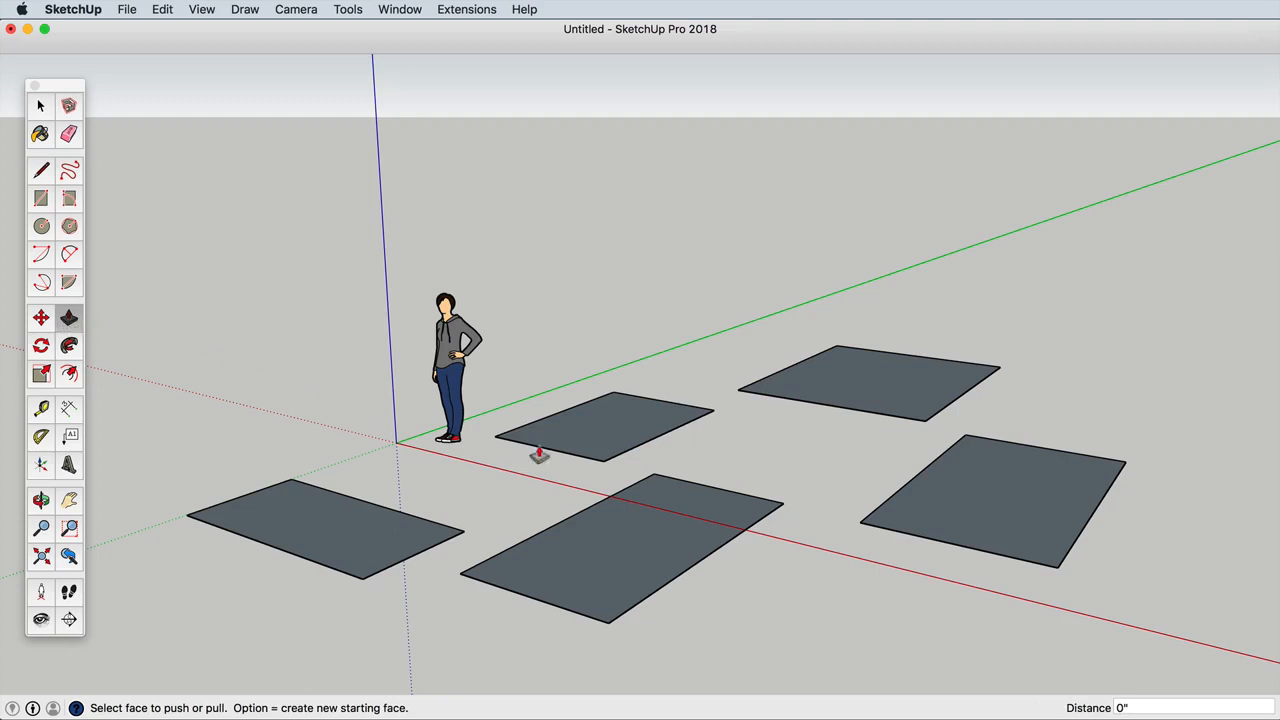
{"action": "left_click_drag", "start_coordinate": [591, 432], "coordinate": [582, 366]}
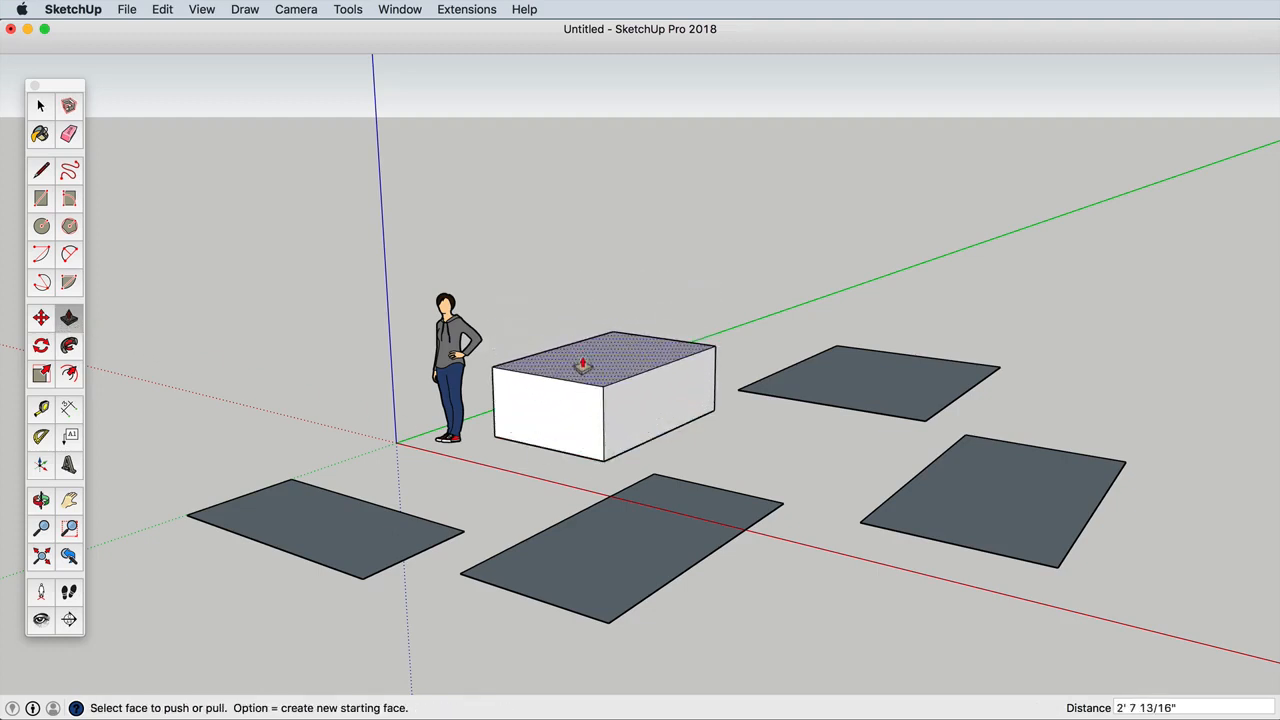
{"action": "left_click_drag", "start_coordinate": [826, 391], "coordinate": [823, 345]}
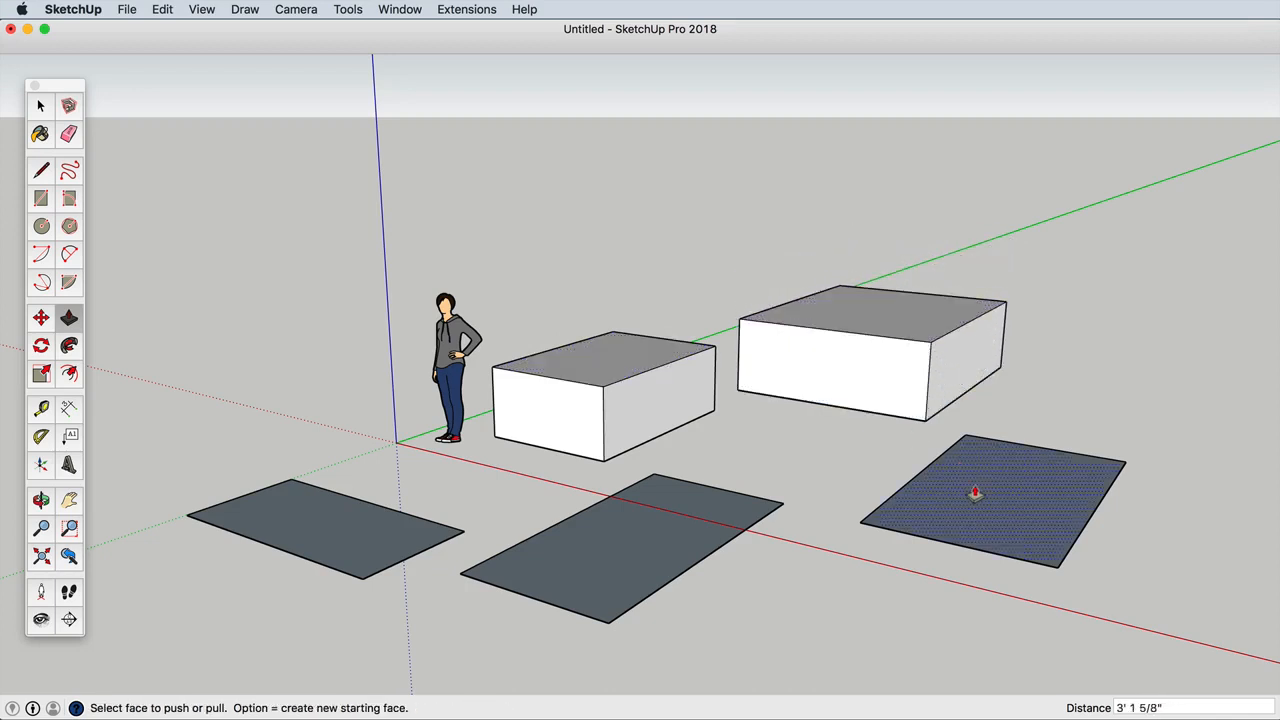
Step: Push/Pull the three foreground rectangles up into boxes of different heights, with the one crossing the green axis about 10" high
{"action": "left_click_drag", "start_coordinate": [974, 494], "coordinate": [970, 462]}
{"action": "left_click_drag", "start_coordinate": [676, 502], "coordinate": [677, 413]}
{"action": "left_click_drag", "start_coordinate": [346, 534], "coordinate": [356, 506]}
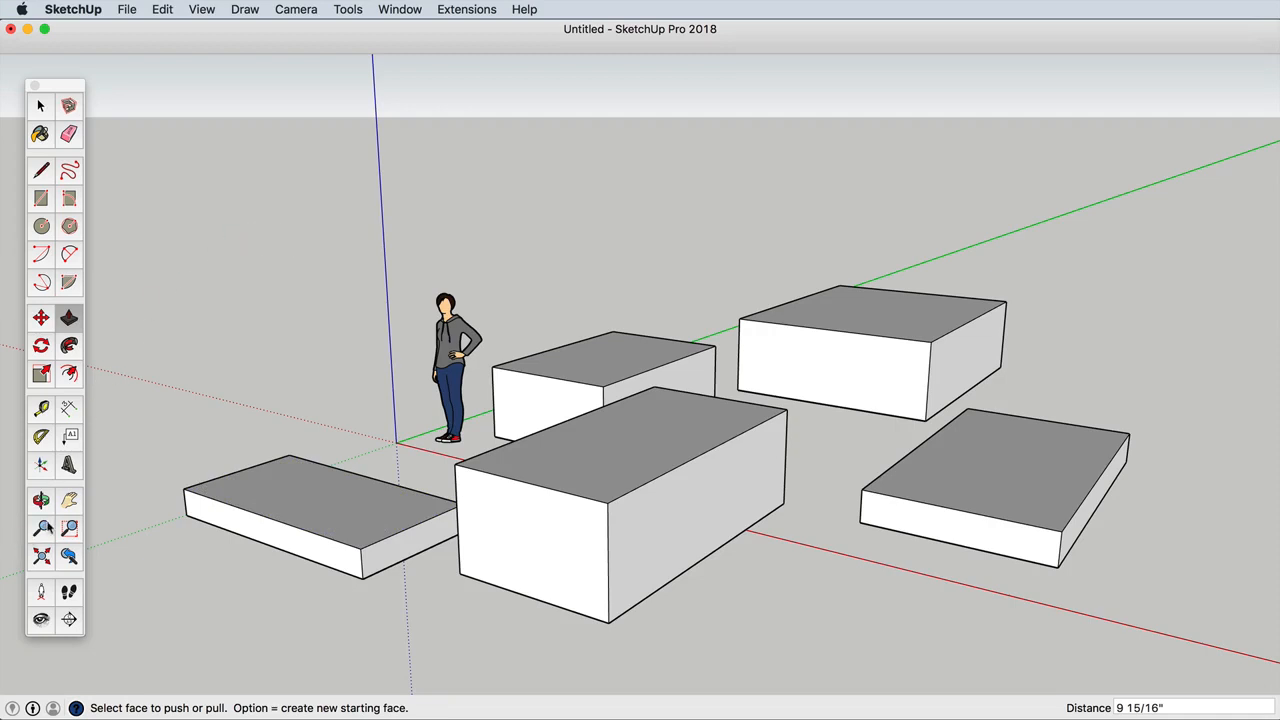
Step: Examine the boxes and the figure up close and from the opposite side with the Zoom, Orbit and Pan tools
{"action": "left_click", "coordinate": [41, 527]}
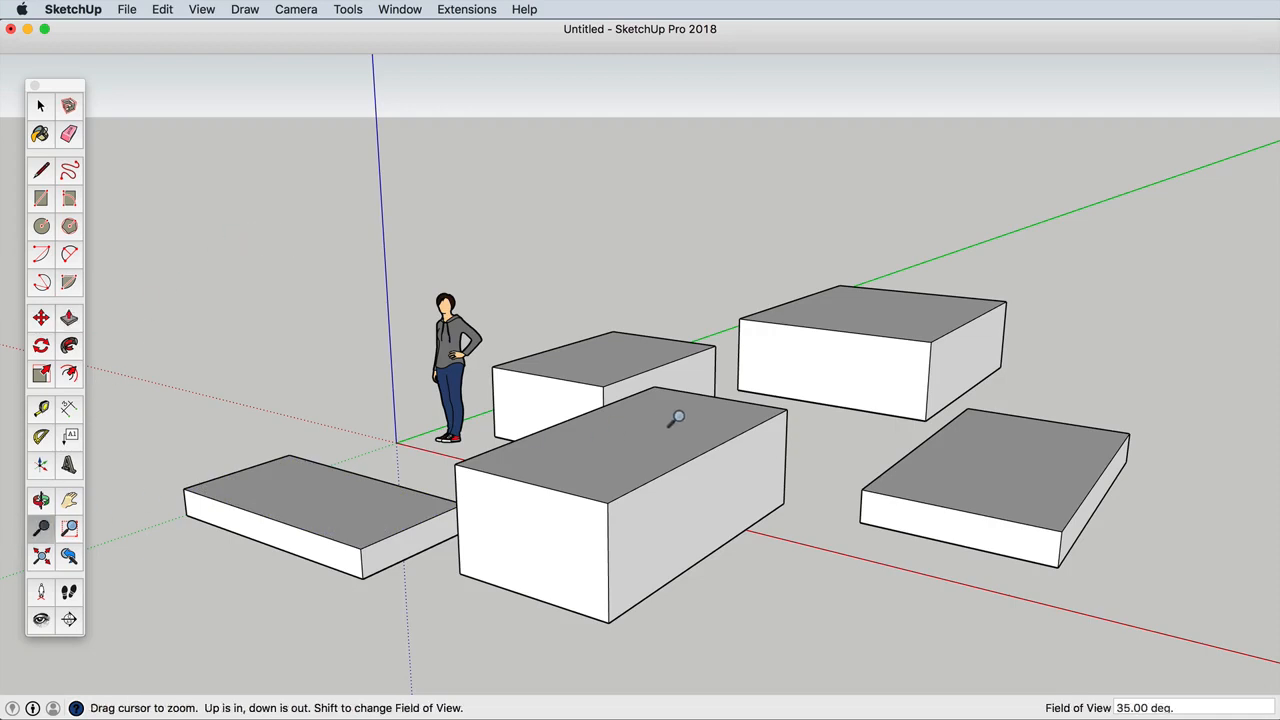
{"action": "left_click_drag", "start_coordinate": [676, 419], "coordinate": [627, 312]}
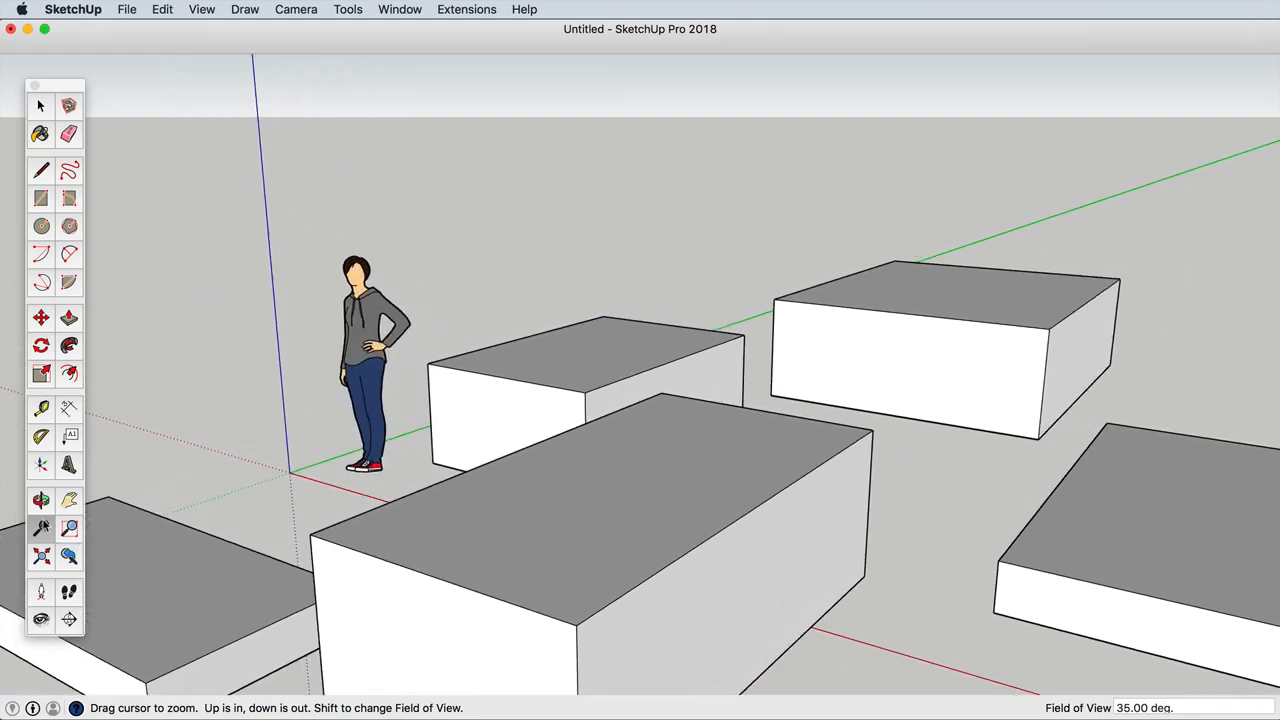
{"action": "left_click", "coordinate": [41, 500]}
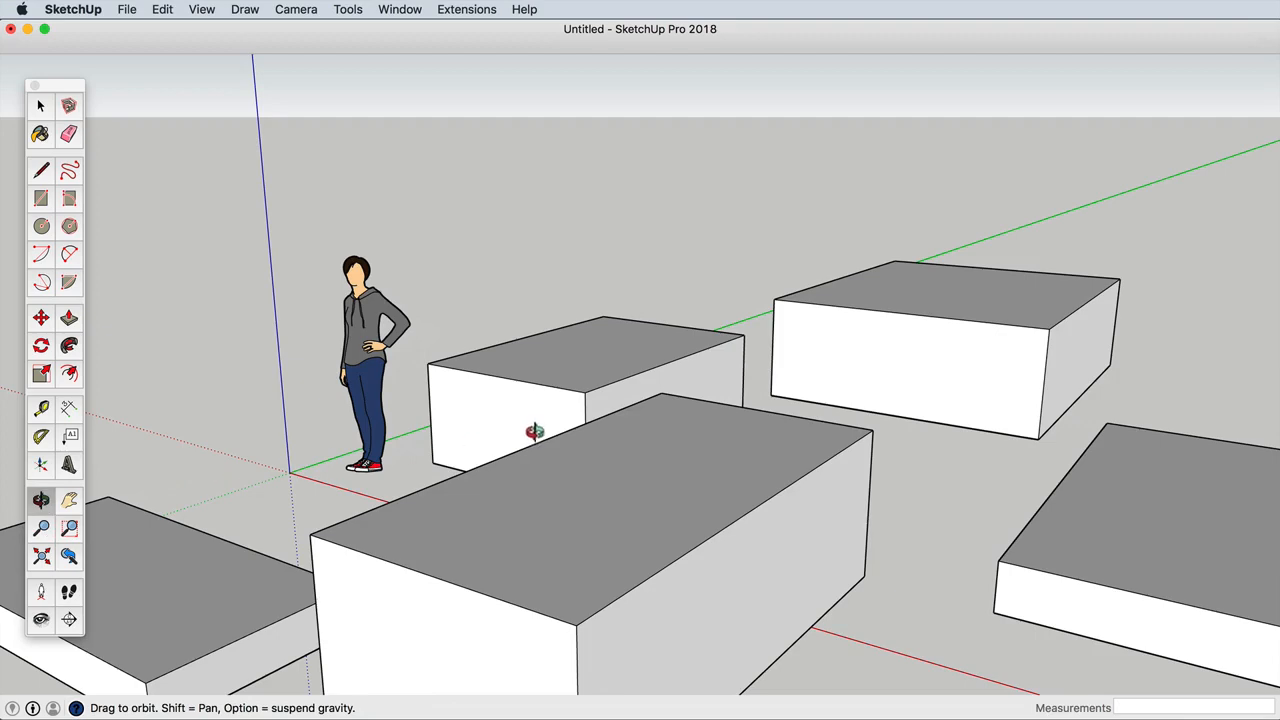
{"action": "left_click_drag", "start_coordinate": [531, 429], "coordinate": [1240, 403]}
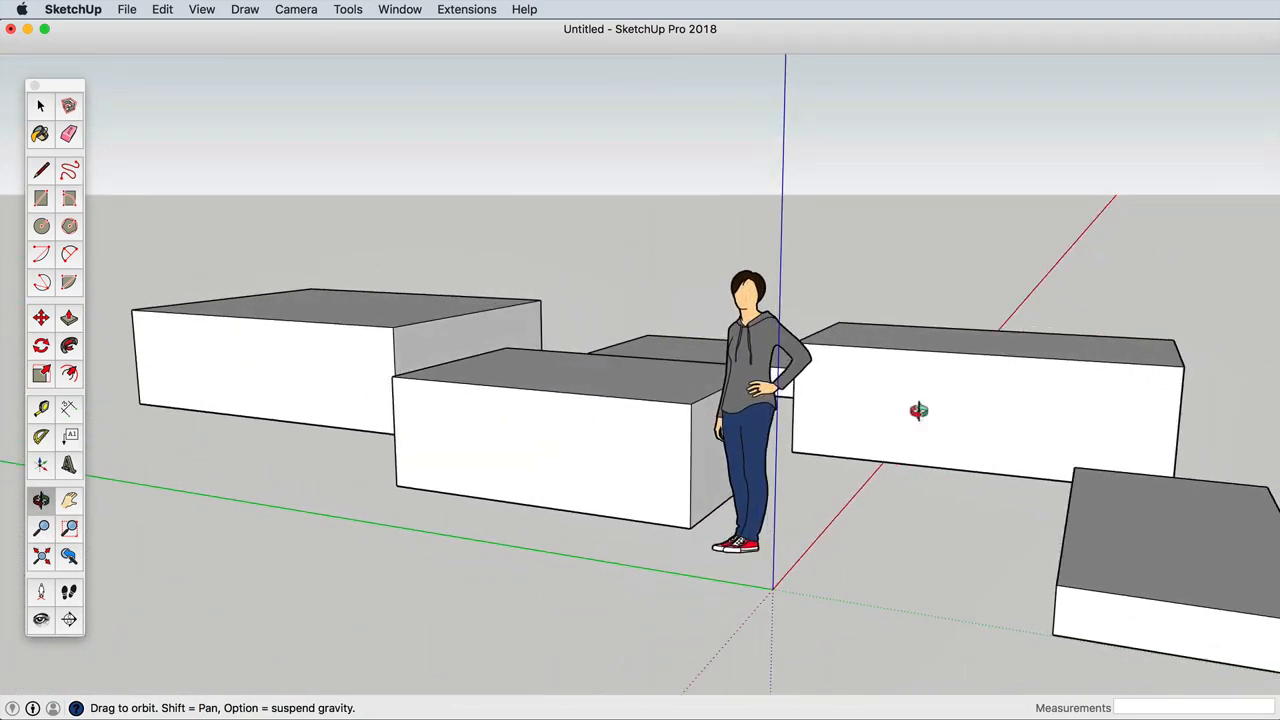
{"action": "left_click", "coordinate": [69, 500]}
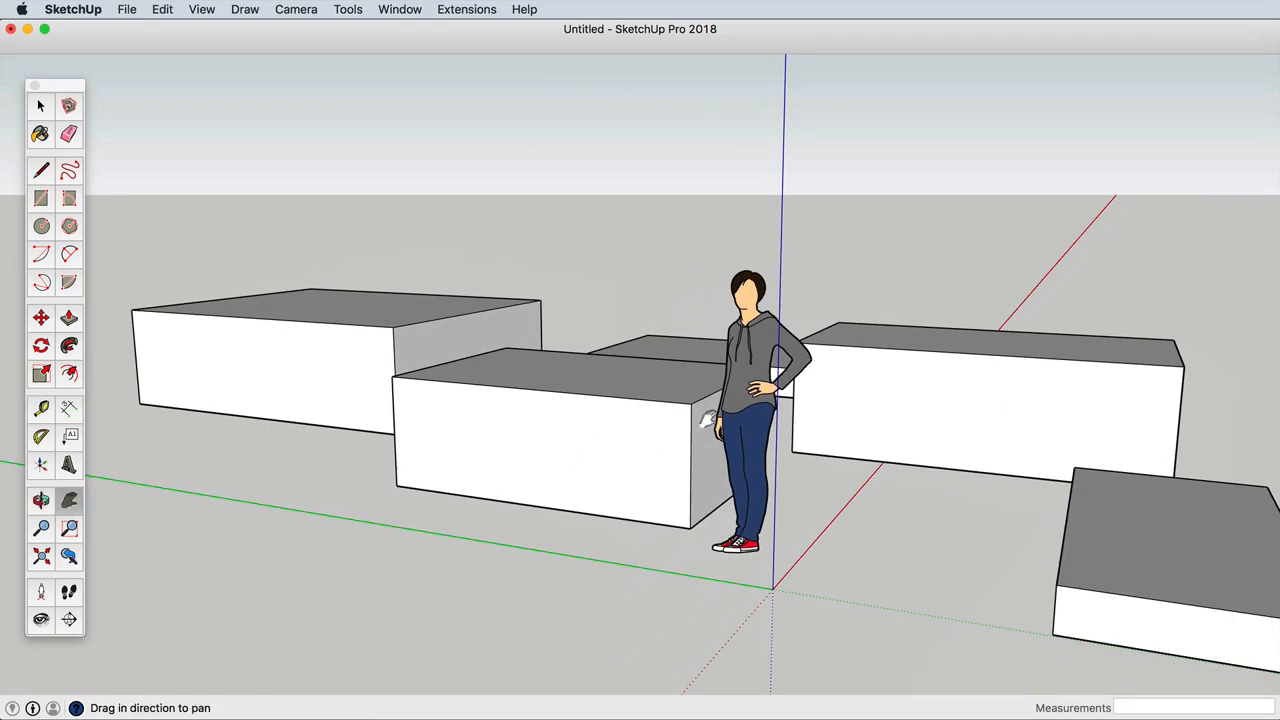
{"action": "left_click_drag", "start_coordinate": [707, 420], "coordinate": [677, 440]}
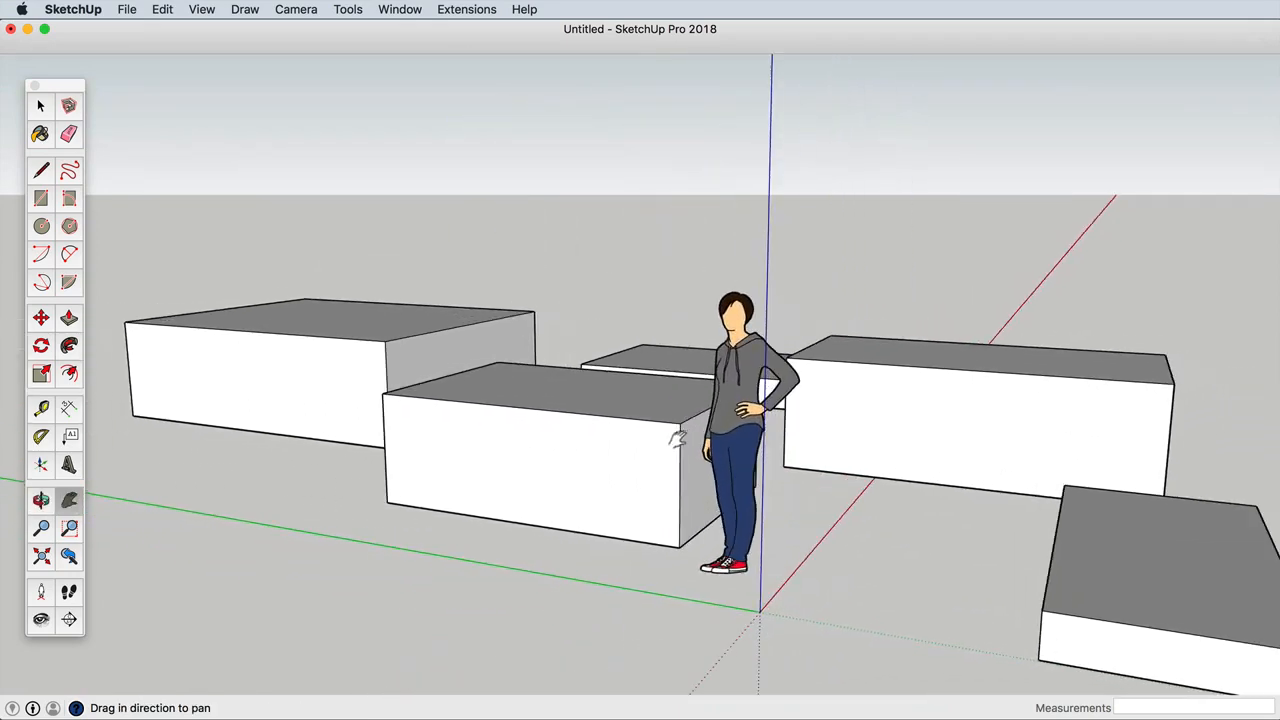
{"action": "left_click", "coordinate": [41, 500]}
{"action": "left_click_drag", "start_coordinate": [574, 449], "coordinate": [880, 450]}
{"action": "left_click", "coordinate": [41, 529]}
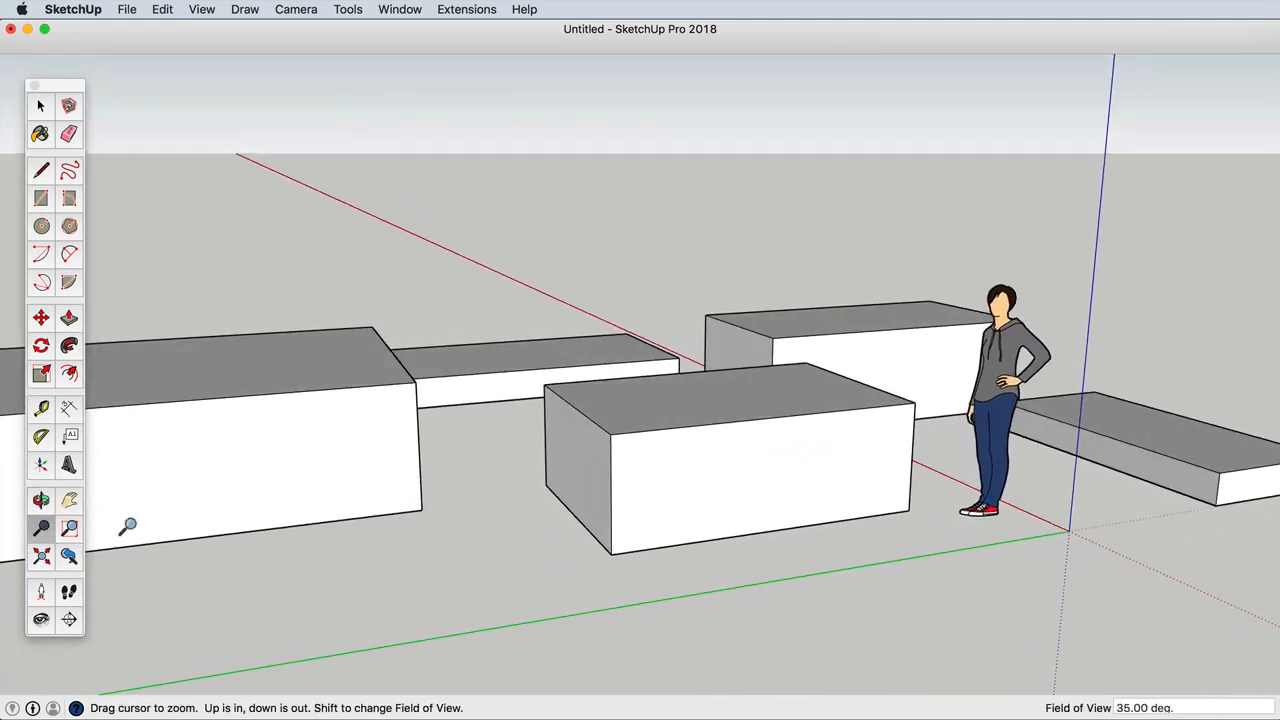
{"action": "left_click_drag", "start_coordinate": [588, 499], "coordinate": [552, 398]}
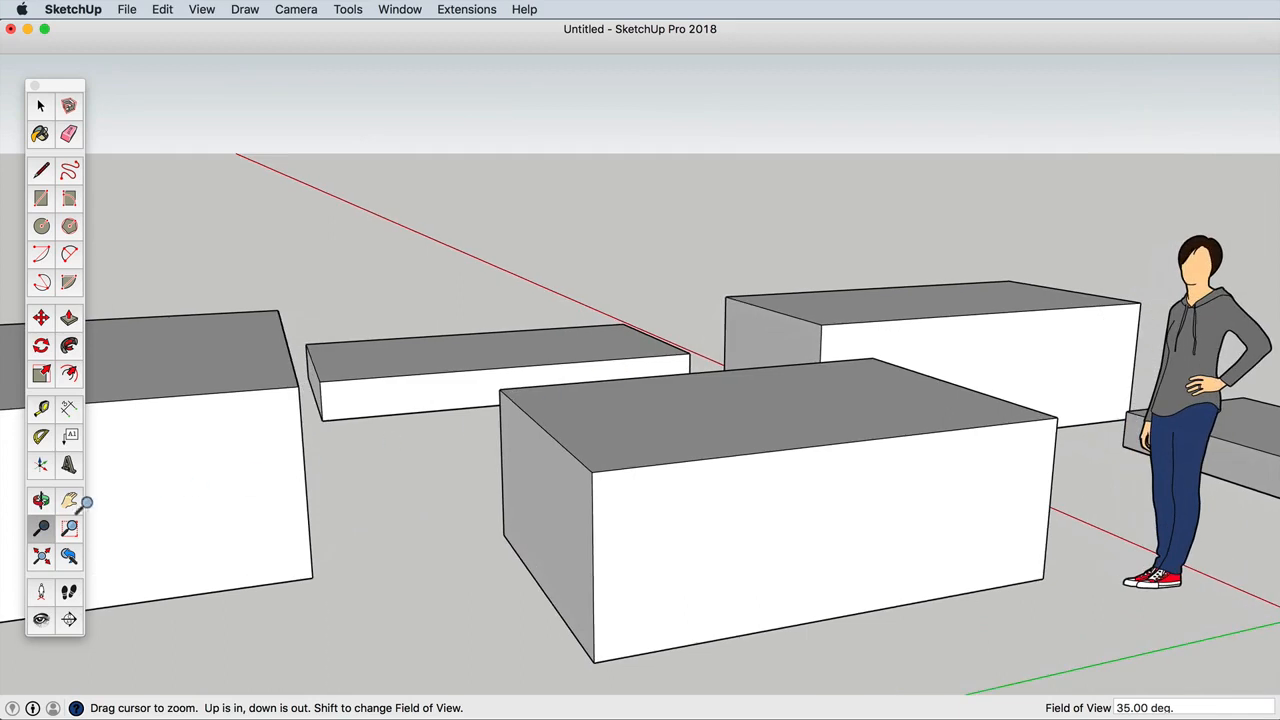
{"action": "left_click", "coordinate": [69, 501]}
{"action": "left_click_drag", "start_coordinate": [636, 416], "coordinate": [640, 456]}
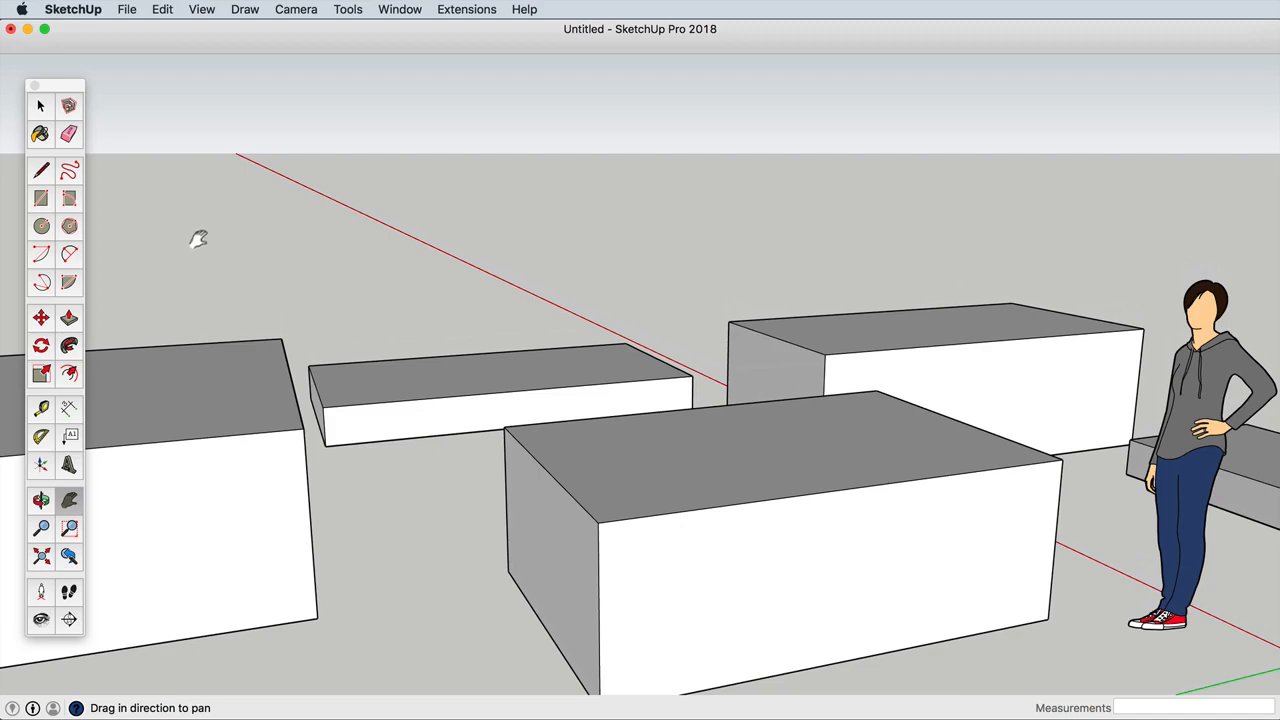
{"action": "left_click_drag", "start_coordinate": [630, 362], "coordinate": [623, 322]}
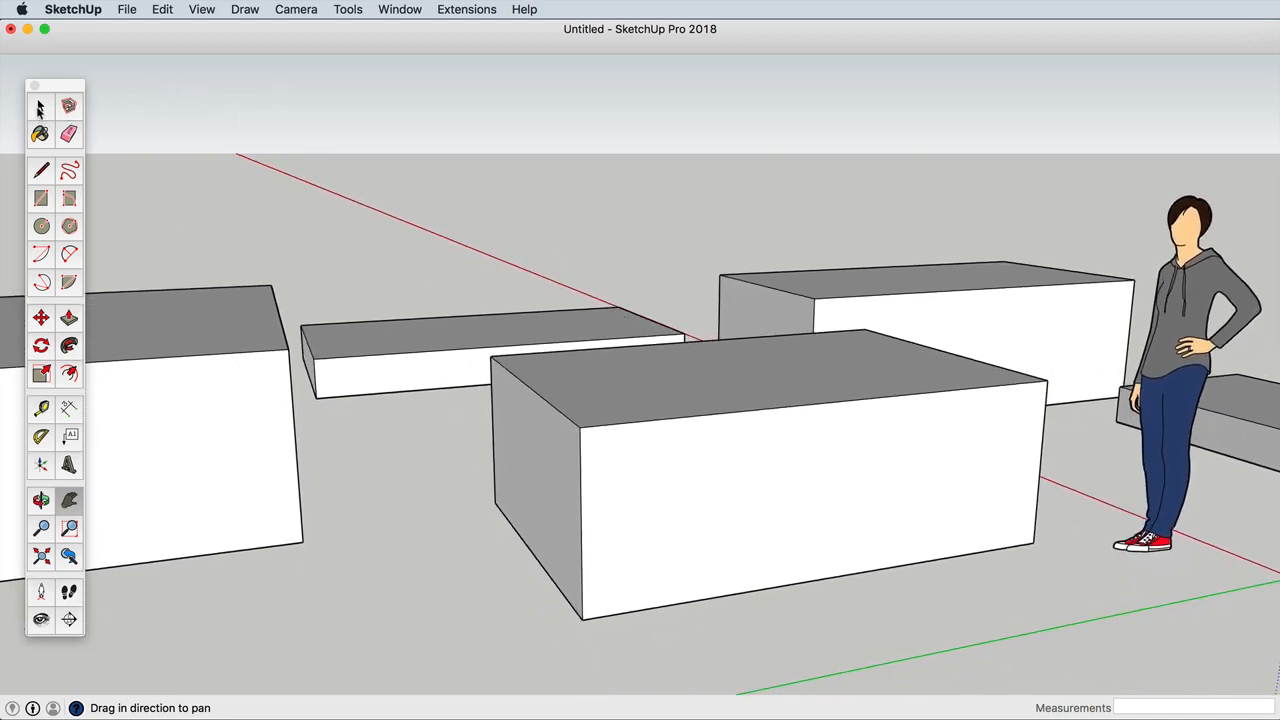
Step: With the Select tool active, inspect the boxes from closer, farther and higher viewpoints, ending on a raised view that includes the figure
{"action": "left_click", "coordinate": [40, 106]}
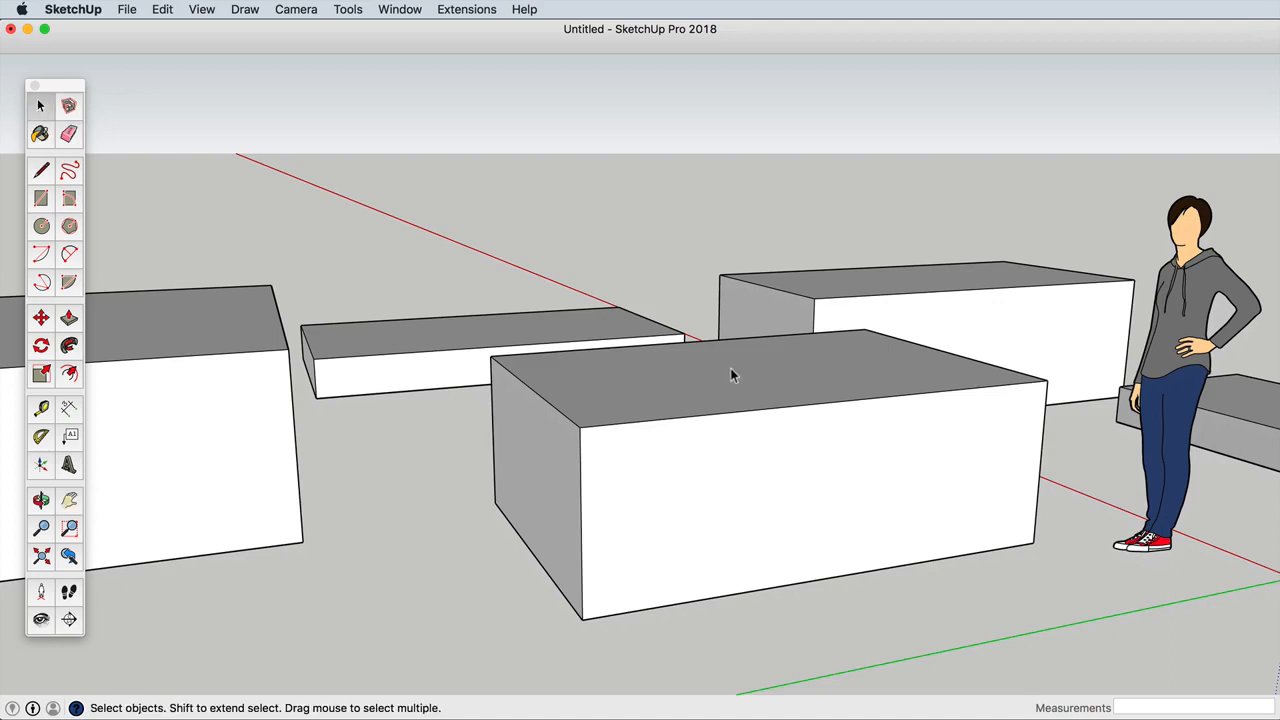
{"action": "scroll", "coordinate": [815, 336], "scroll_direction": "up", "scroll_amount": 5}
{"action": "scroll", "coordinate": [808, 340], "scroll_direction": "down", "scroll_amount": 5}
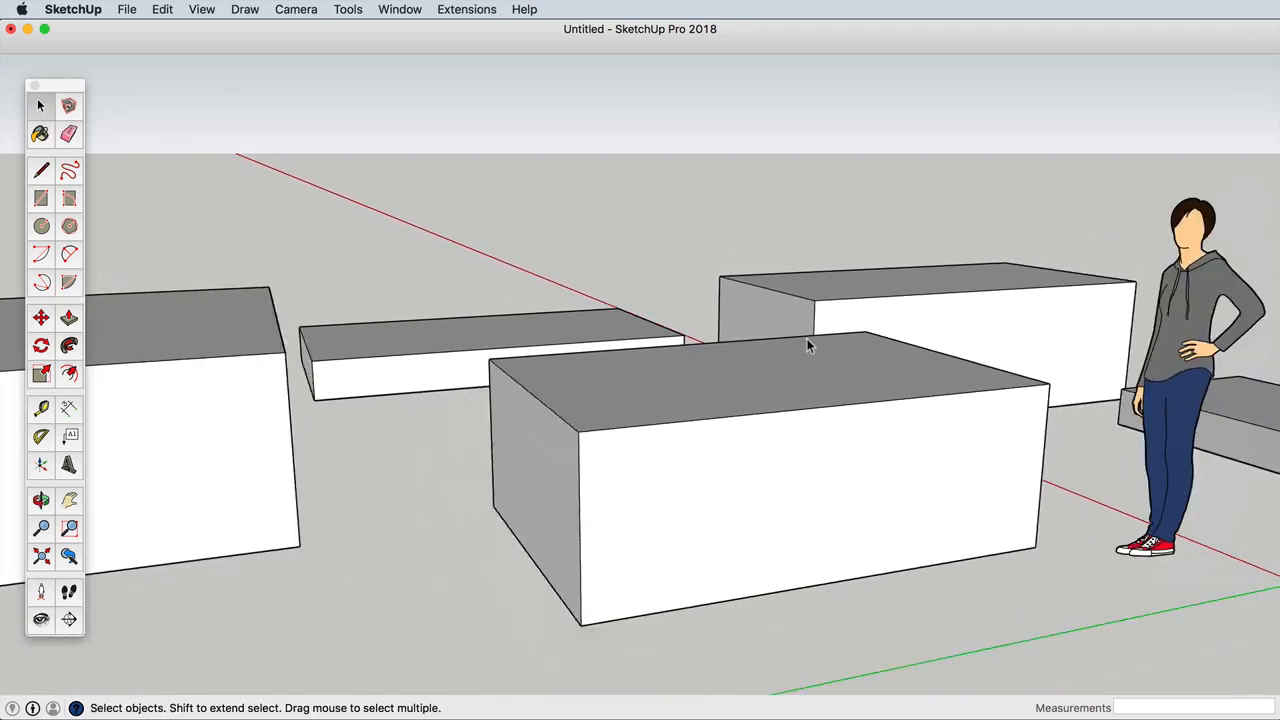
{"action": "scroll", "coordinate": [806, 338], "scroll_direction": "down", "scroll_amount": 3}
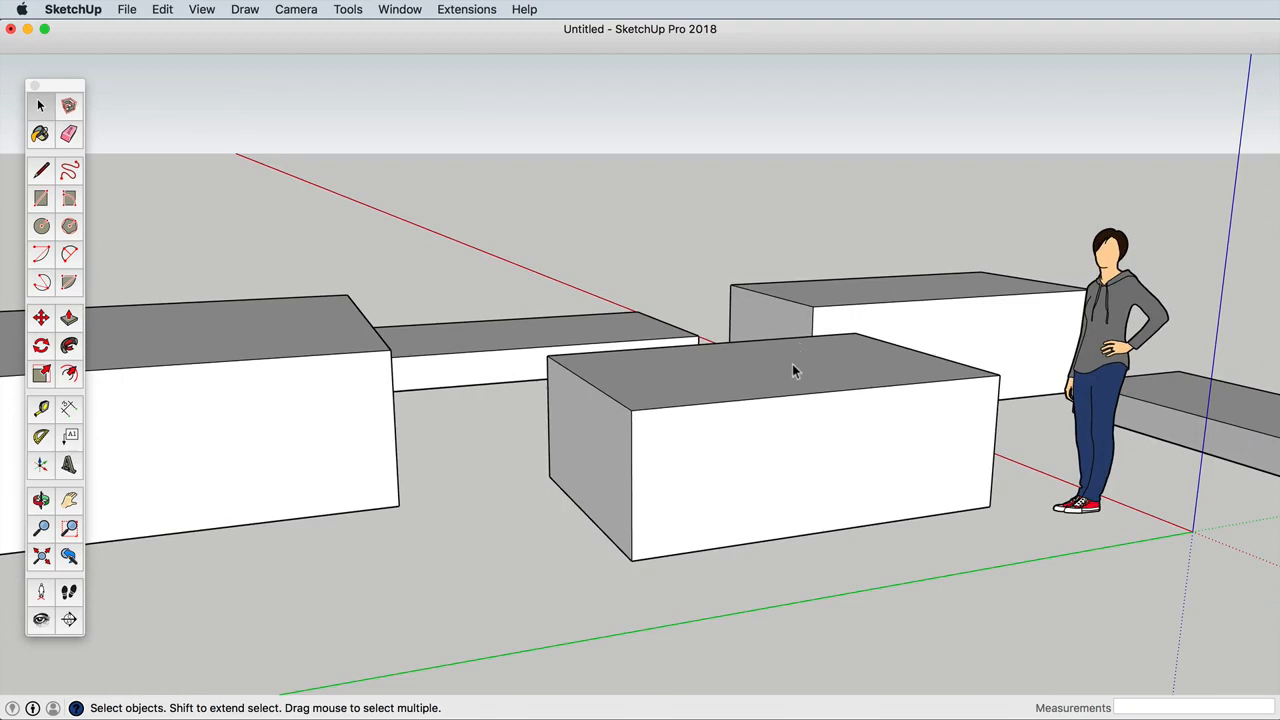
{"action": "mouse_move", "coordinate": [781, 382]}
{"action": "middle_mouse_down"}
{"action": "mouse_move", "coordinate": [700, 374]}
{"action": "mouse_move", "coordinate": [569, 389]}
{"action": "mouse_move", "coordinate": [552, 403]}
{"action": "mouse_move", "coordinate": [780, 494]}
{"action": "mouse_move", "coordinate": [977, 486]}
{"action": "mouse_move", "coordinate": [1062, 336]}
{"action": "mouse_move", "coordinate": [906, 337]}
{"action": "mouse_move", "coordinate": [869, 366]}
{"action": "mouse_move", "coordinate": [953, 395]}
{"action": "mouse_move", "coordinate": [634, 380]}
{"action": "mouse_move", "coordinate": [543, 391]}
{"action": "mouse_move", "coordinate": [823, 366]}
{"action": "mouse_move", "coordinate": [1218, 367]}
{"action": "mouse_move", "coordinate": [817, 369]}
{"action": "mouse_move", "coordinate": [809, 323]}
{"action": "mouse_move", "coordinate": [826, 209]}
{"action": "mouse_move", "coordinate": [845, 390]}
{"action": "mouse_move", "coordinate": [966, 386]}
{"action": "mouse_move", "coordinate": [837, 329]}
{"action": "mouse_move", "coordinate": [791, 349]}
{"action": "mouse_move", "coordinate": [846, 429]}
{"action": "mouse_move", "coordinate": [792, 373]}
{"action": "middle_mouse_up"}
{"action": "scroll", "coordinate": [959, 340], "scroll_direction": "up", "scroll_amount": 3}
{"action": "scroll", "coordinate": [791, 366], "scroll_direction": "up", "scroll_amount": 4}
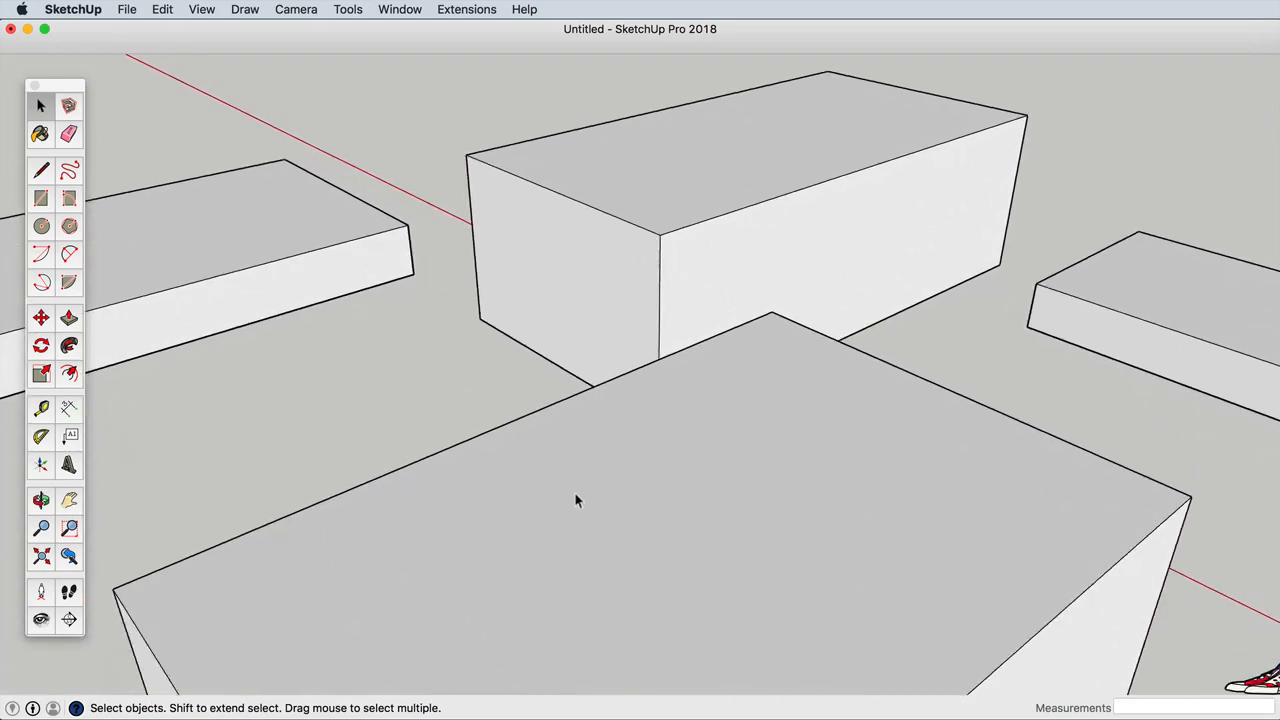
{"action": "middle_click_drag", "start_coordinate": [577, 500], "coordinate": [290, 505]}
{"action": "middle_click_drag", "start_coordinate": [951, 376], "coordinate": [891, 414]}
{"action": "scroll", "coordinate": [889, 414], "scroll_direction": "down", "scroll_amount": 3}
{"action": "middle_click_drag", "start_coordinate": [695, 505], "coordinate": [749, 363]}
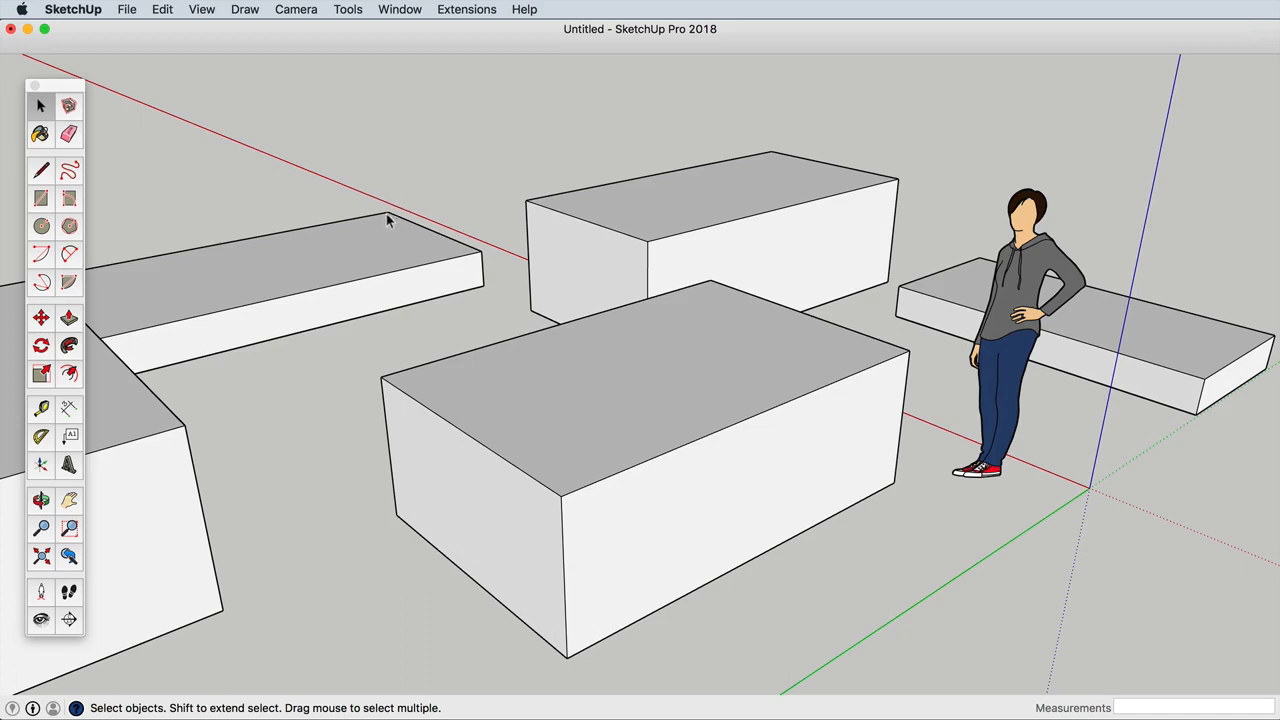
Step: Inspect the far corner of the low slab beyond the central box from close up and from farther away
{"action": "scroll", "coordinate": [388, 220], "scroll_direction": "up", "scroll_amount": 6}
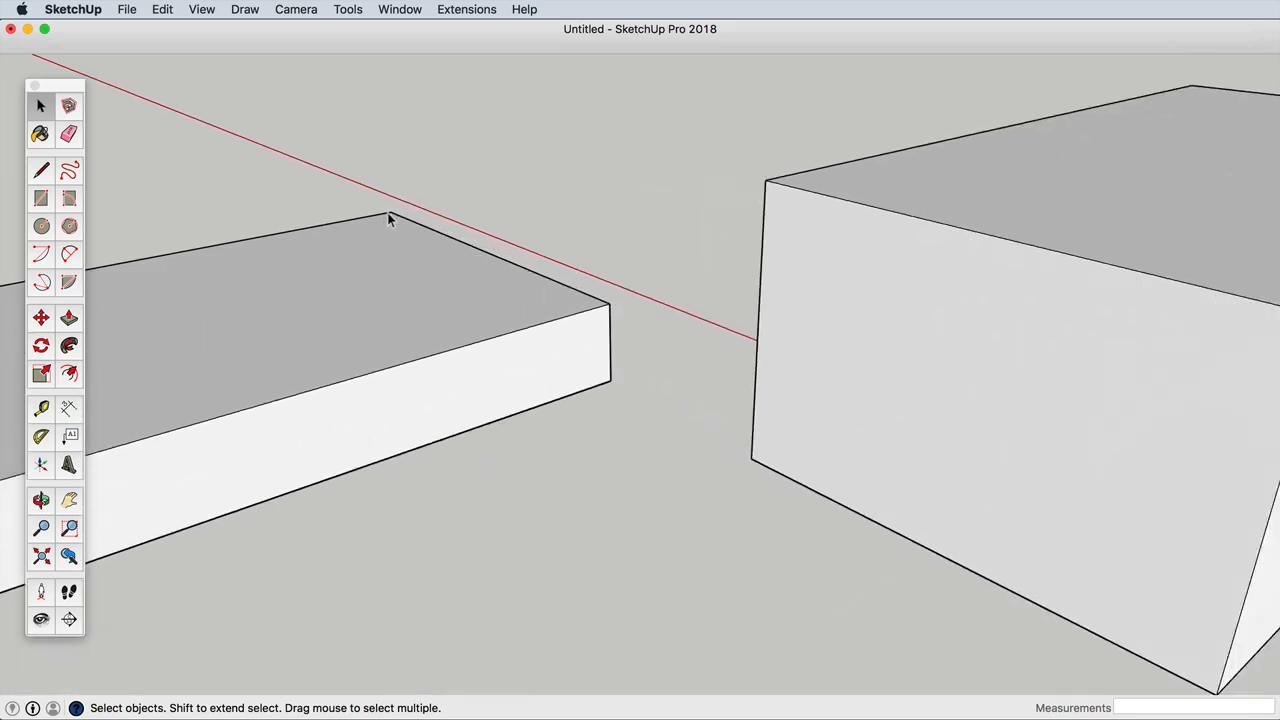
{"action": "scroll", "coordinate": [390, 219], "scroll_direction": "down", "scroll_amount": 8}
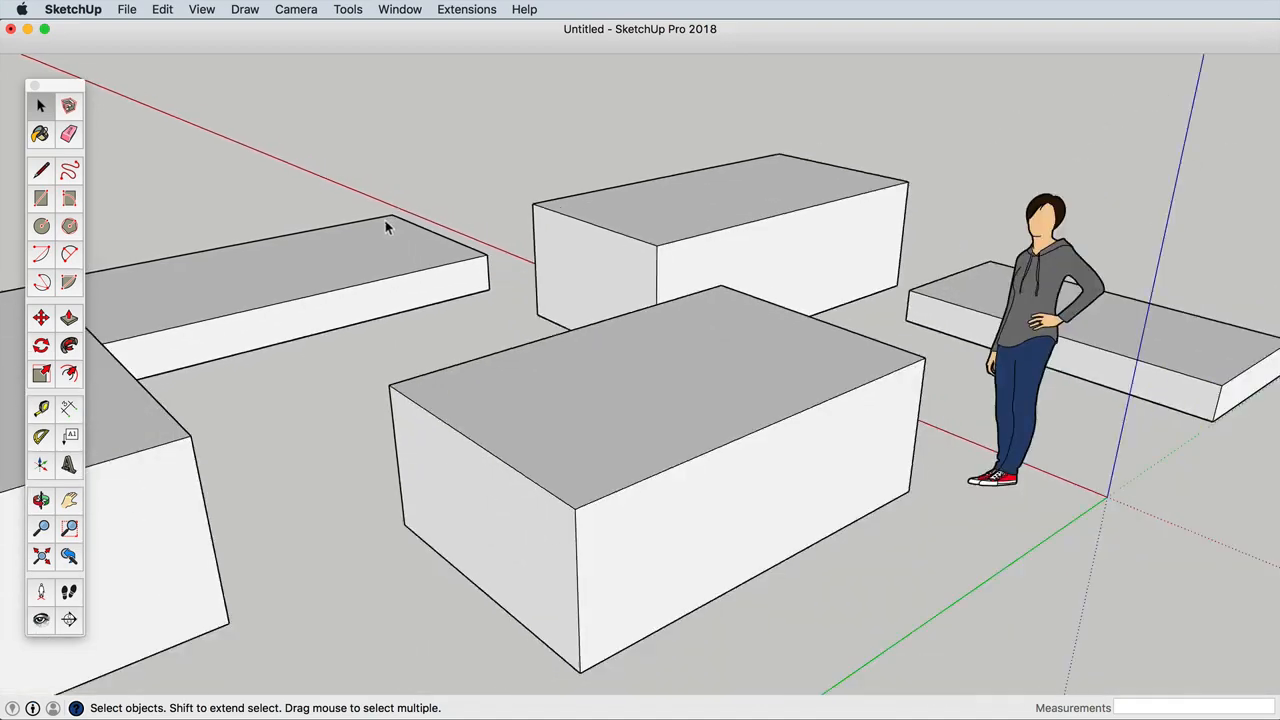
{"action": "scroll", "coordinate": [385, 220], "scroll_direction": "up", "scroll_amount": 5}
{"action": "scroll", "coordinate": [384, 219], "scroll_direction": "down", "scroll_amount": 4}
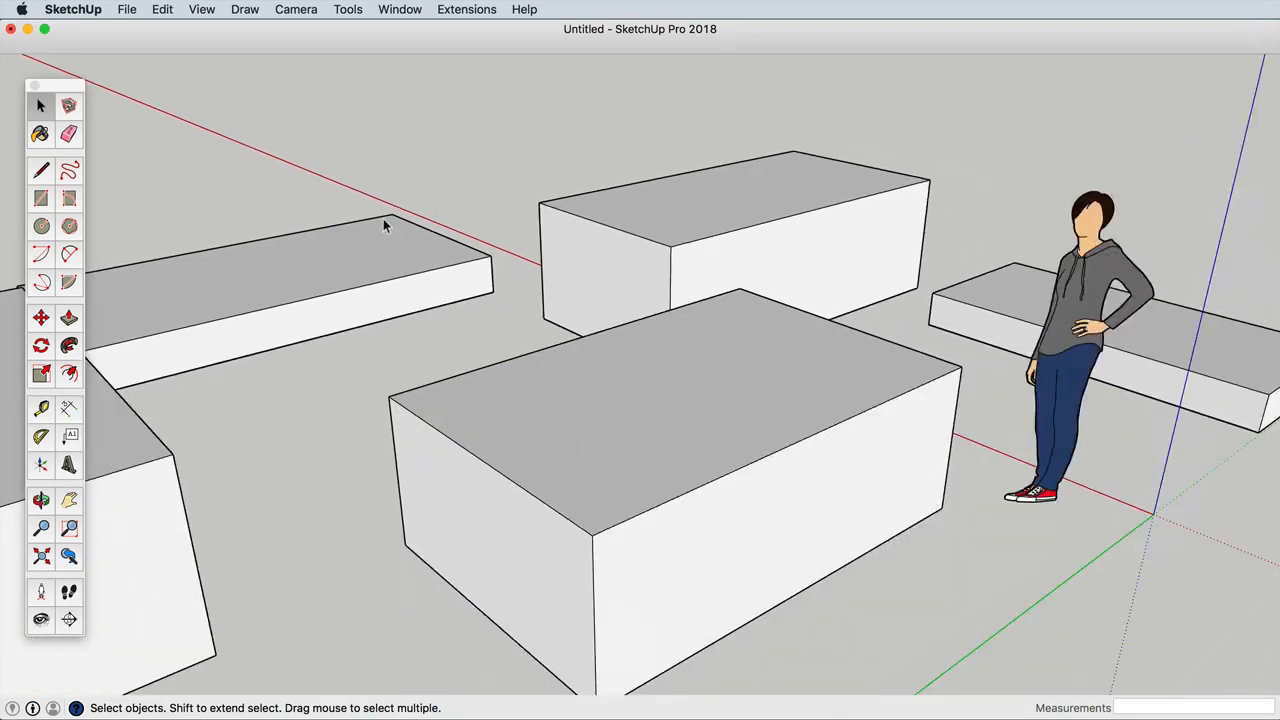
{"action": "scroll", "coordinate": [383, 222], "scroll_direction": "down", "scroll_amount": 1}
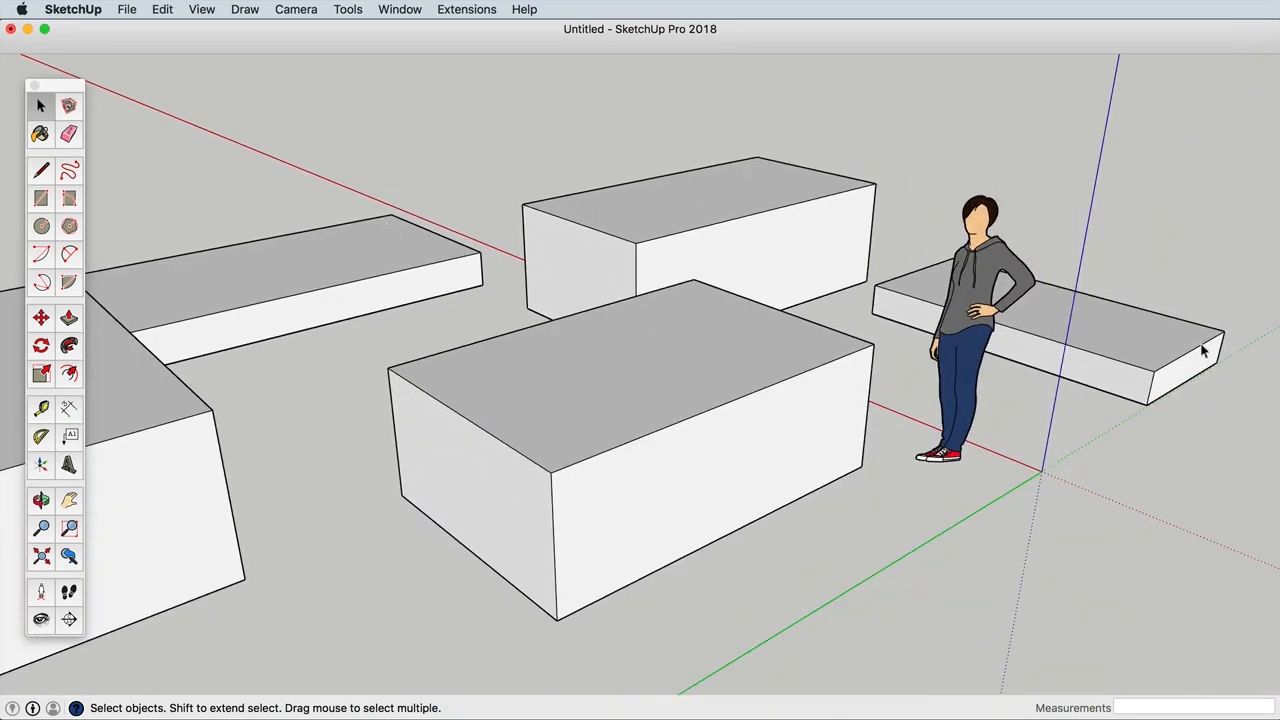
Step: Examine the slab behind the figure, the figure's head and the rear box from closer and farther distances
{"action": "scroll", "coordinate": [1203, 349], "scroll_direction": "up", "scroll_amount": 10}
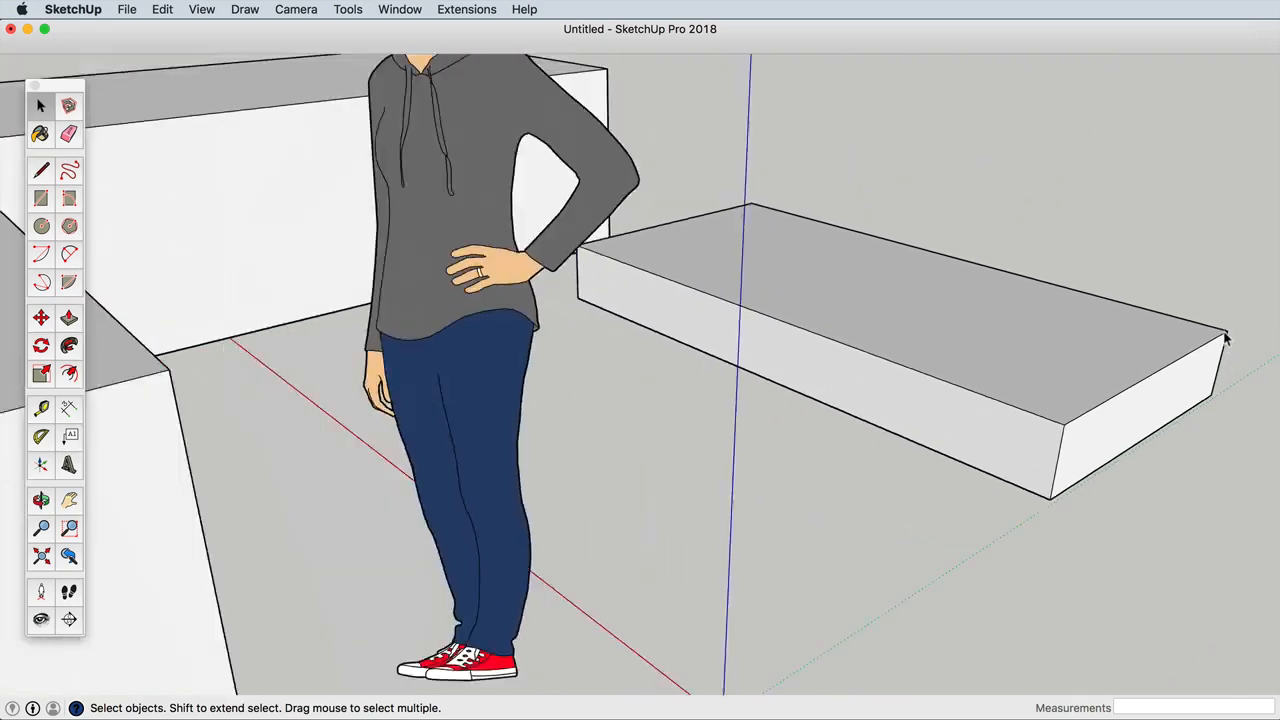
{"action": "scroll", "coordinate": [1226, 338], "scroll_direction": "down", "scroll_amount": 6}
{"action": "scroll", "coordinate": [1225, 337], "scroll_direction": "up", "scroll_amount": 3}
{"action": "scroll", "coordinate": [1224, 336], "scroll_direction": "down", "scroll_amount": 2}
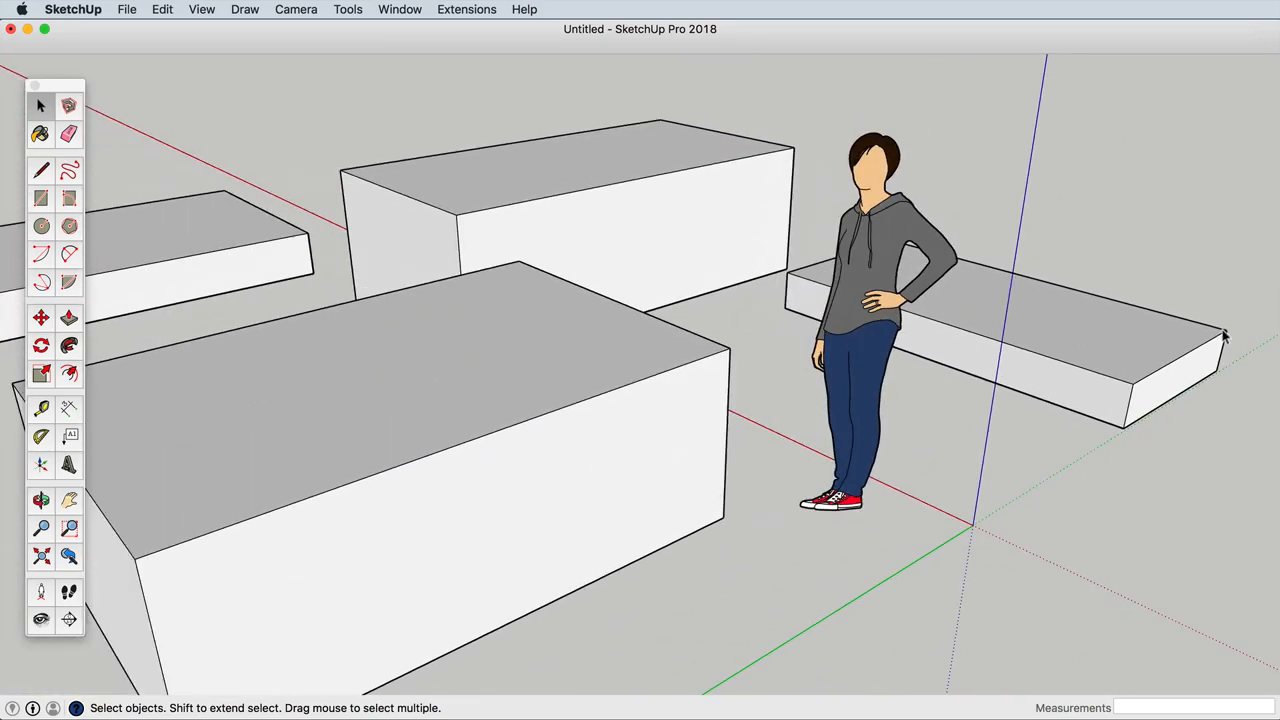
{"action": "scroll", "coordinate": [878, 190], "scroll_direction": "up", "scroll_amount": 5}
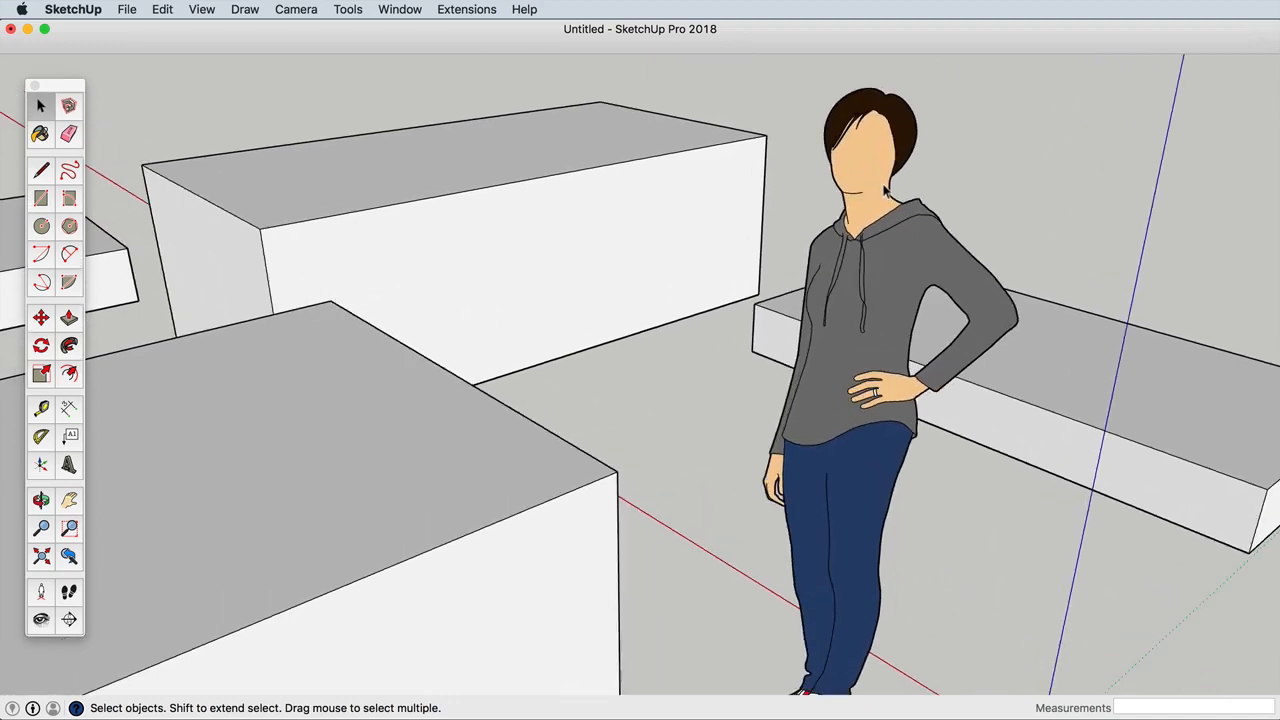
{"action": "scroll", "coordinate": [881, 192], "scroll_direction": "down", "scroll_amount": 4}
{"action": "scroll", "coordinate": [880, 192], "scroll_direction": "down", "scroll_amount": 1}
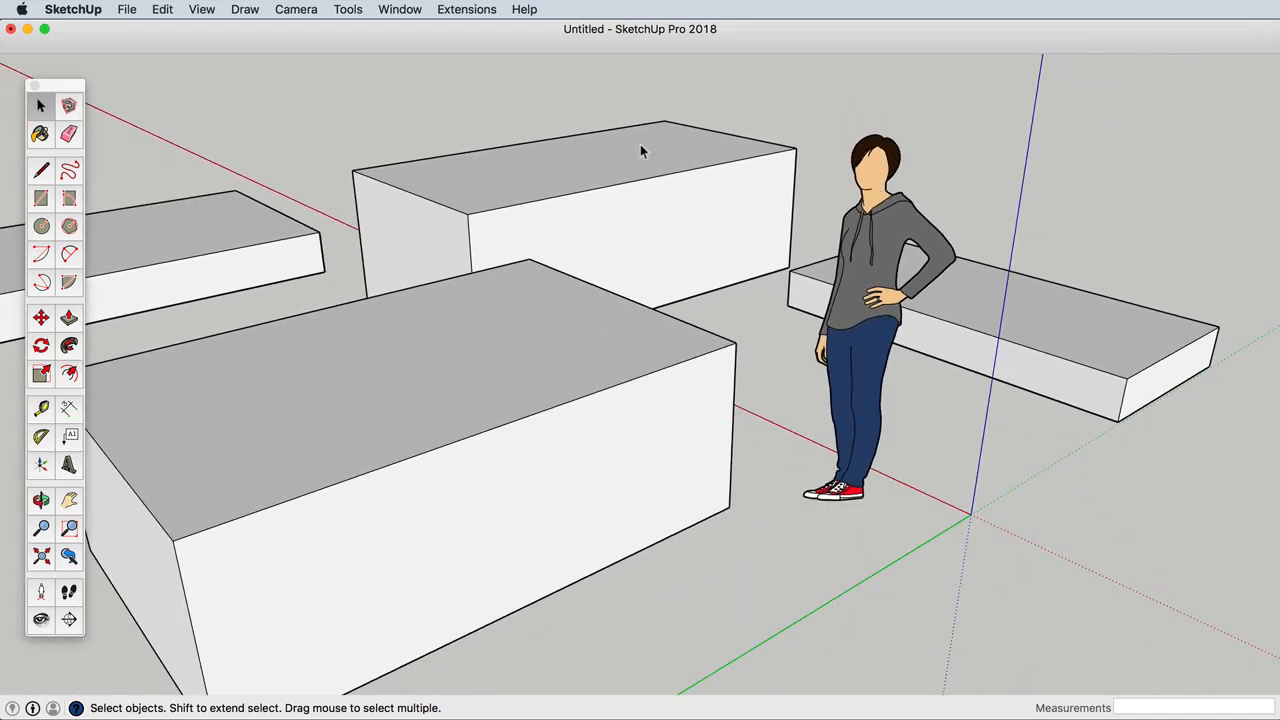
{"action": "scroll", "coordinate": [641, 147], "scroll_direction": "up", "scroll_amount": 3}
{"action": "scroll", "coordinate": [642, 148], "scroll_direction": "down", "scroll_amount": 4}
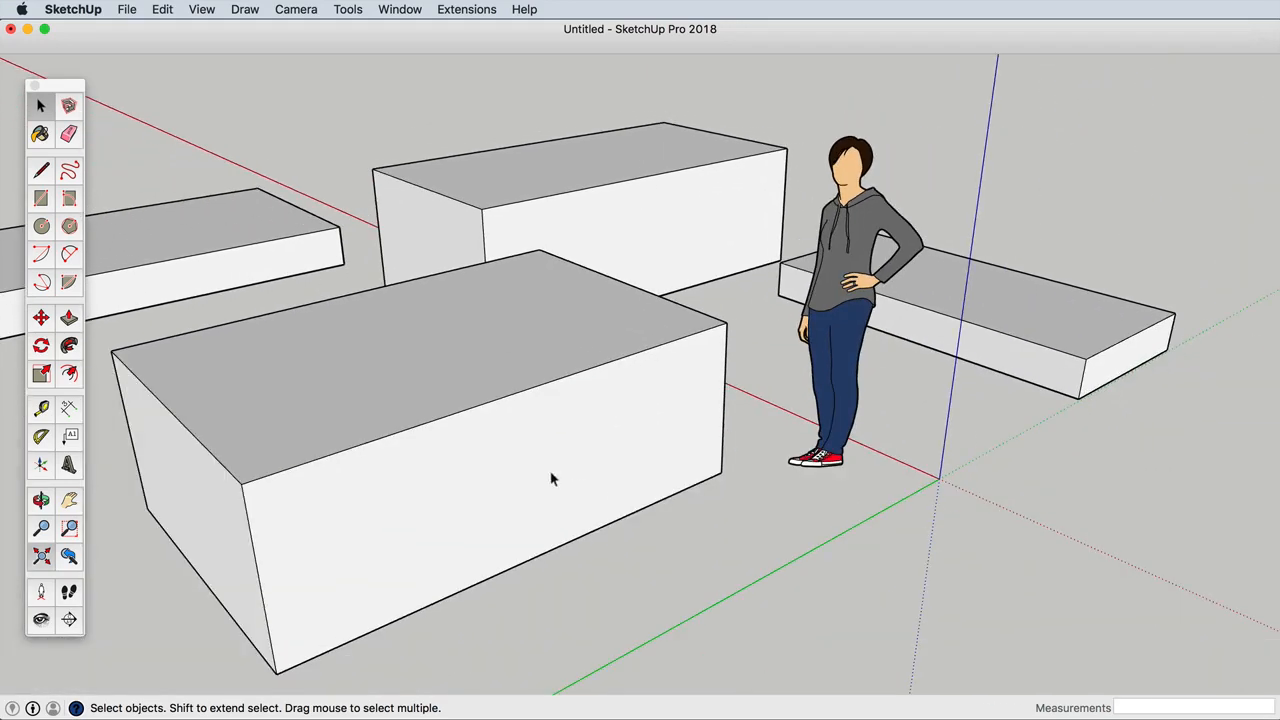
Step: Orbit around the boxes, apply Zoom Extents and view the whole arrangement from a raised angle
{"action": "mouse_move", "coordinate": [335, 495]}
{"action": "middle_mouse_down"}
{"action": "mouse_move", "coordinate": [354, 517]}
{"action": "mouse_move", "coordinate": [414, 529]}
{"action": "mouse_move", "coordinate": [694, 449]}
{"action": "mouse_move", "coordinate": [743, 306]}
{"action": "middle_mouse_up"}
{"action": "middle_click_drag", "start_coordinate": [697, 270], "coordinate": [522, 348]}
{"action": "left_click", "coordinate": [44, 558]}
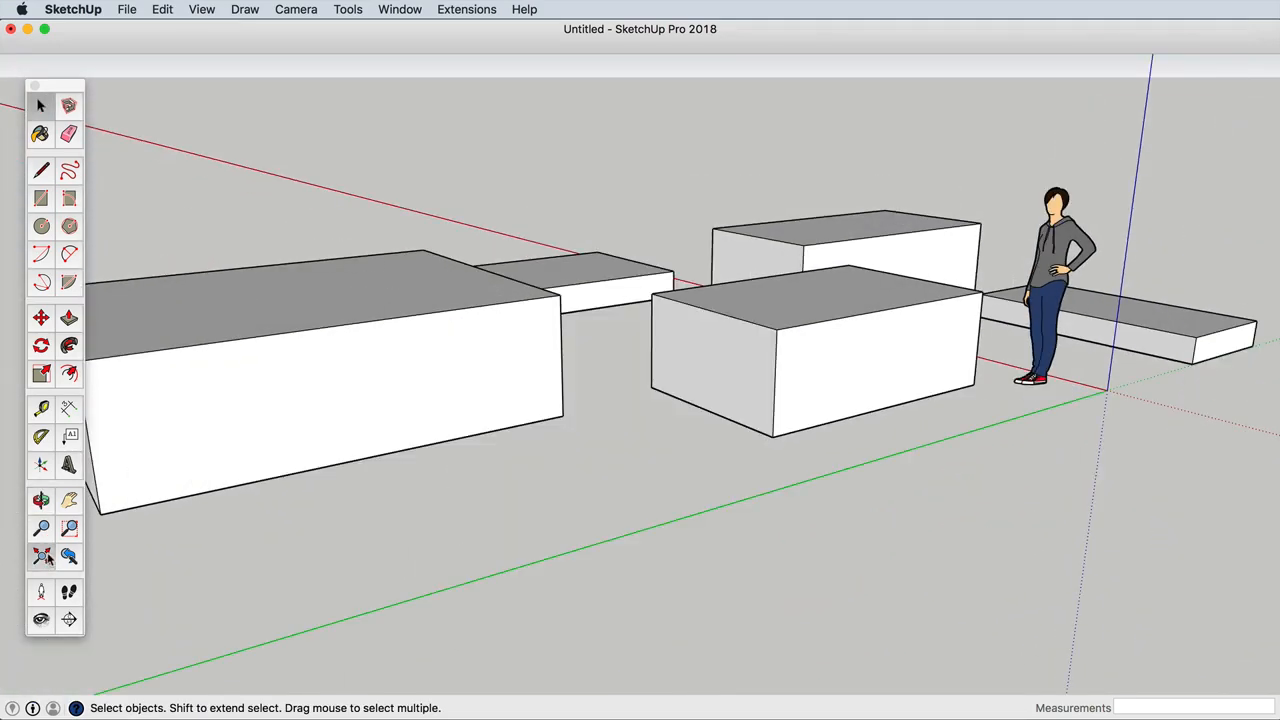
{"action": "middle_click_drag", "start_coordinate": [903, 251], "coordinate": [822, 367]}
{"action": "scroll", "coordinate": [857, 378], "scroll_direction": "up", "scroll_amount": 2}
{"action": "scroll", "coordinate": [819, 365], "scroll_direction": "up", "scroll_amount": 2}
Step: Undo the last four Push/Pull operations one at a time
{"action": "left_click", "coordinate": [163, 12]}
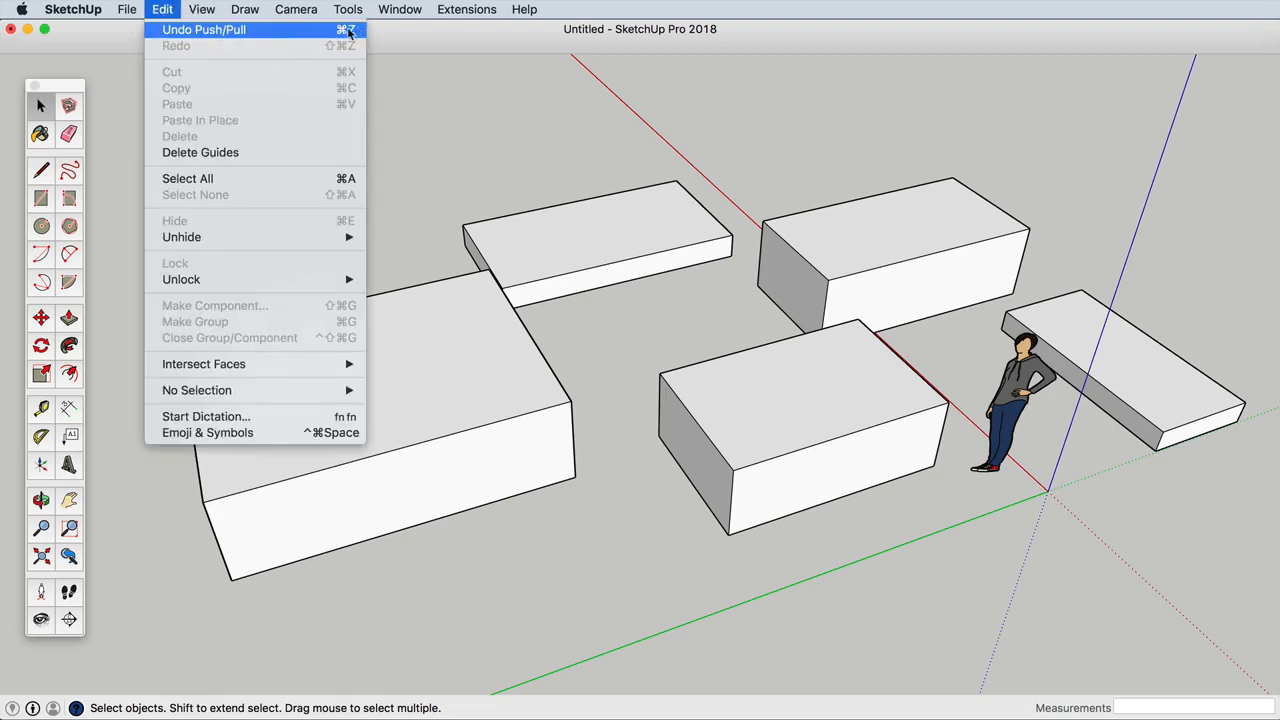
{"action": "left_click", "coordinate": [278, 33]}
{"action": "left_click", "coordinate": [170, 12]}
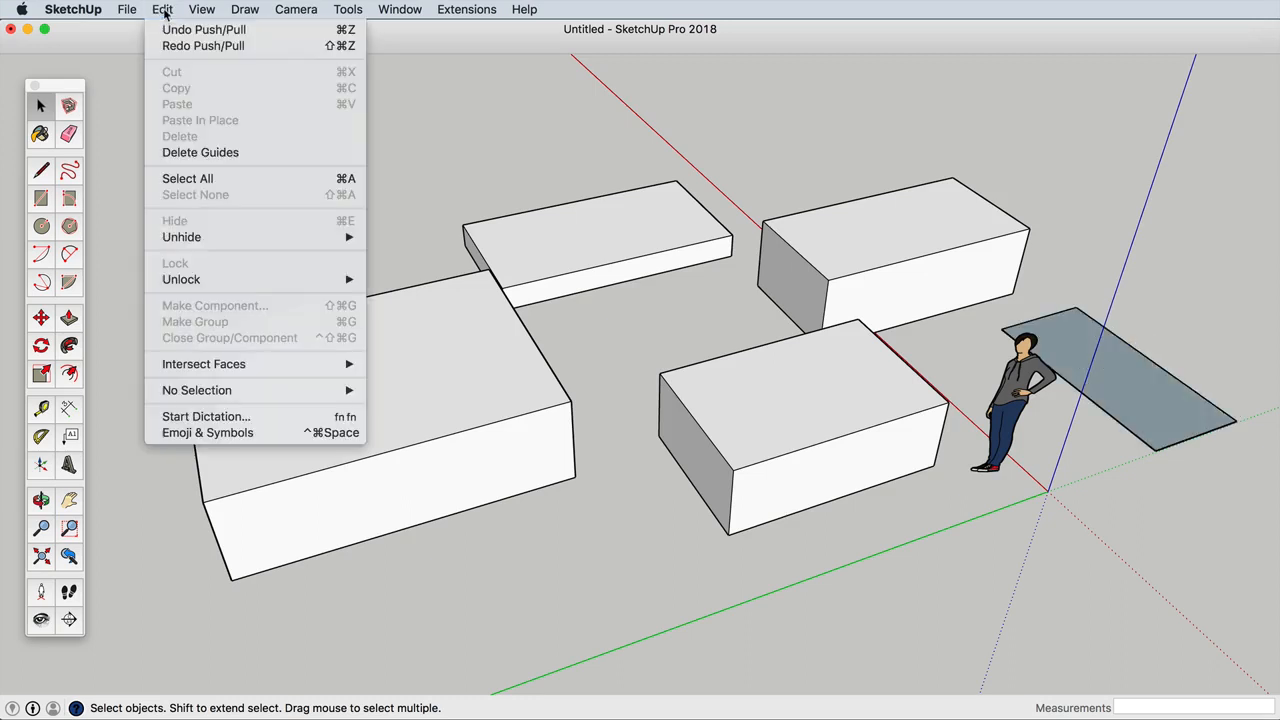
{"action": "left_click", "coordinate": [165, 30]}
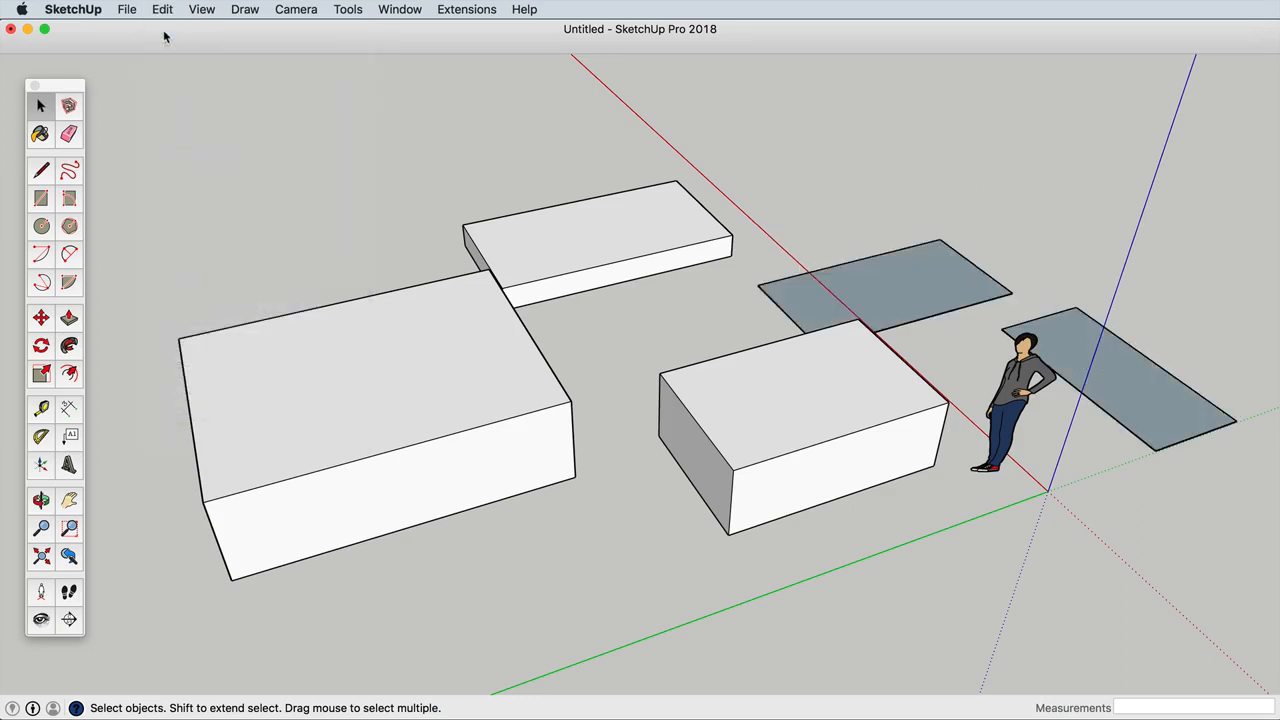
{"action": "left_click", "coordinate": [163, 10]}
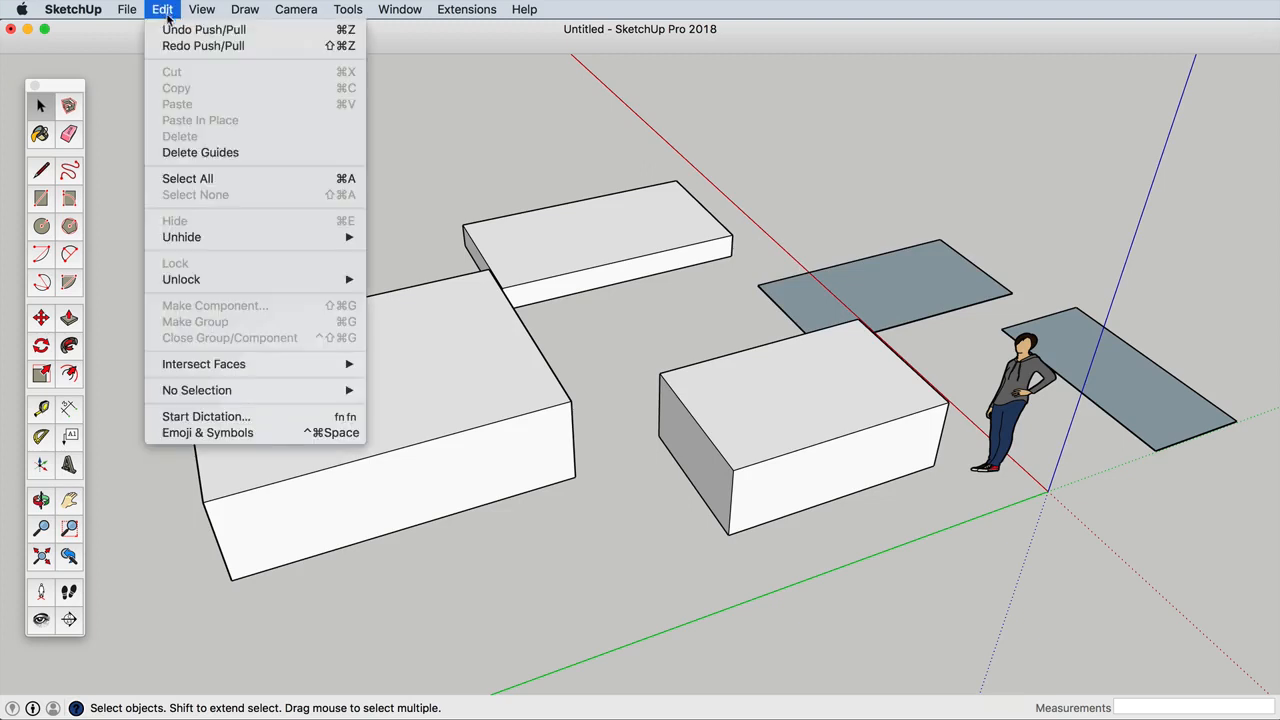
{"action": "left_click", "coordinate": [172, 30]}
{"action": "left_click", "coordinate": [163, 10]}
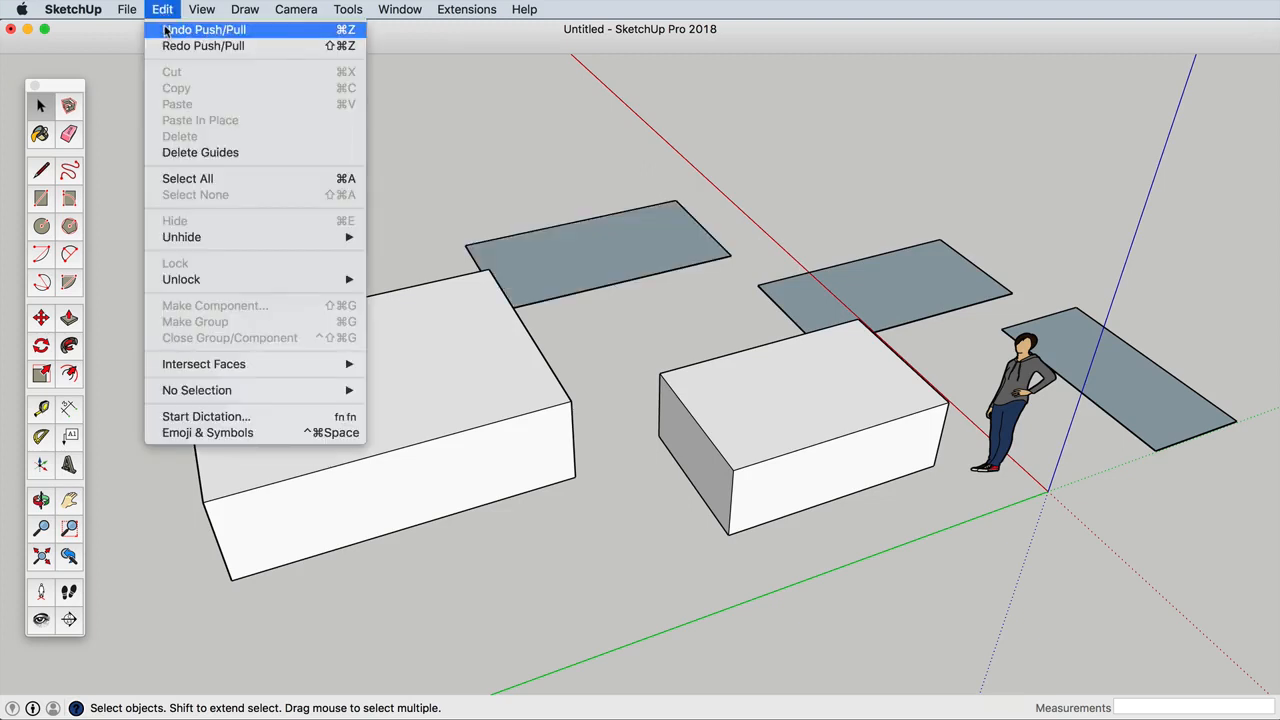
{"action": "left_click", "coordinate": [166, 30]}
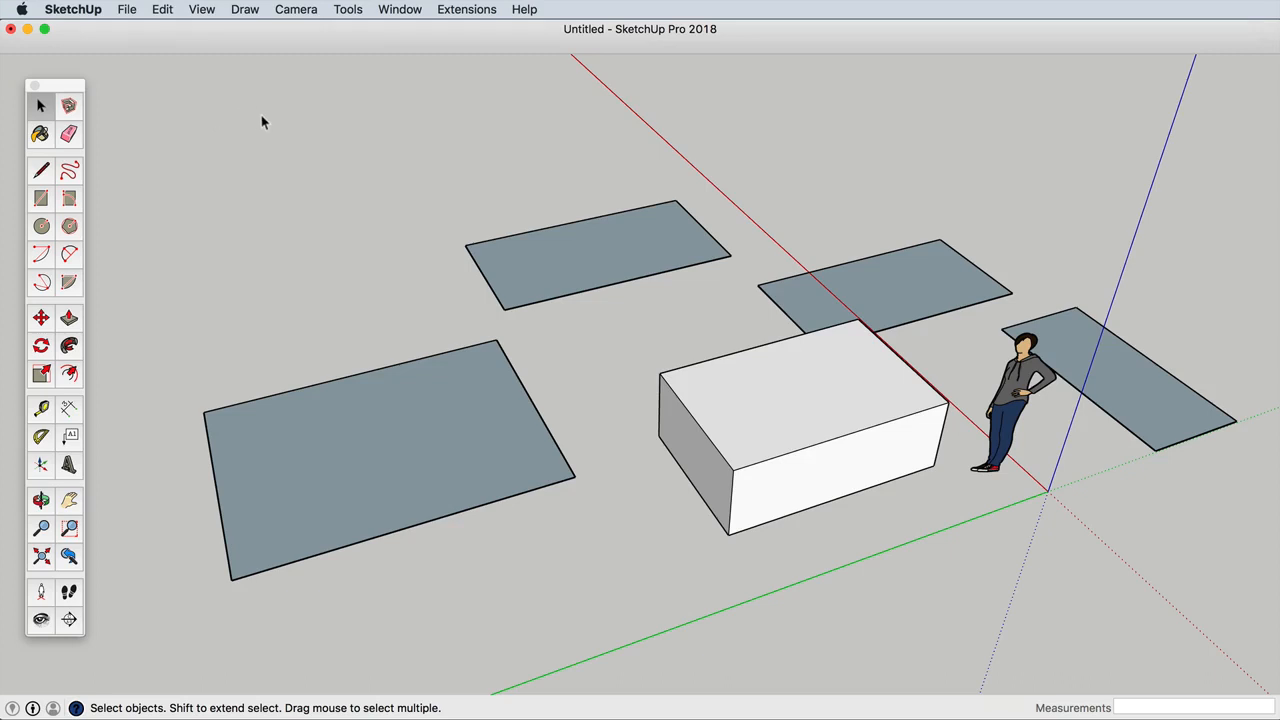
Step: Start a new model
{"action": "left_click", "coordinate": [127, 10]}
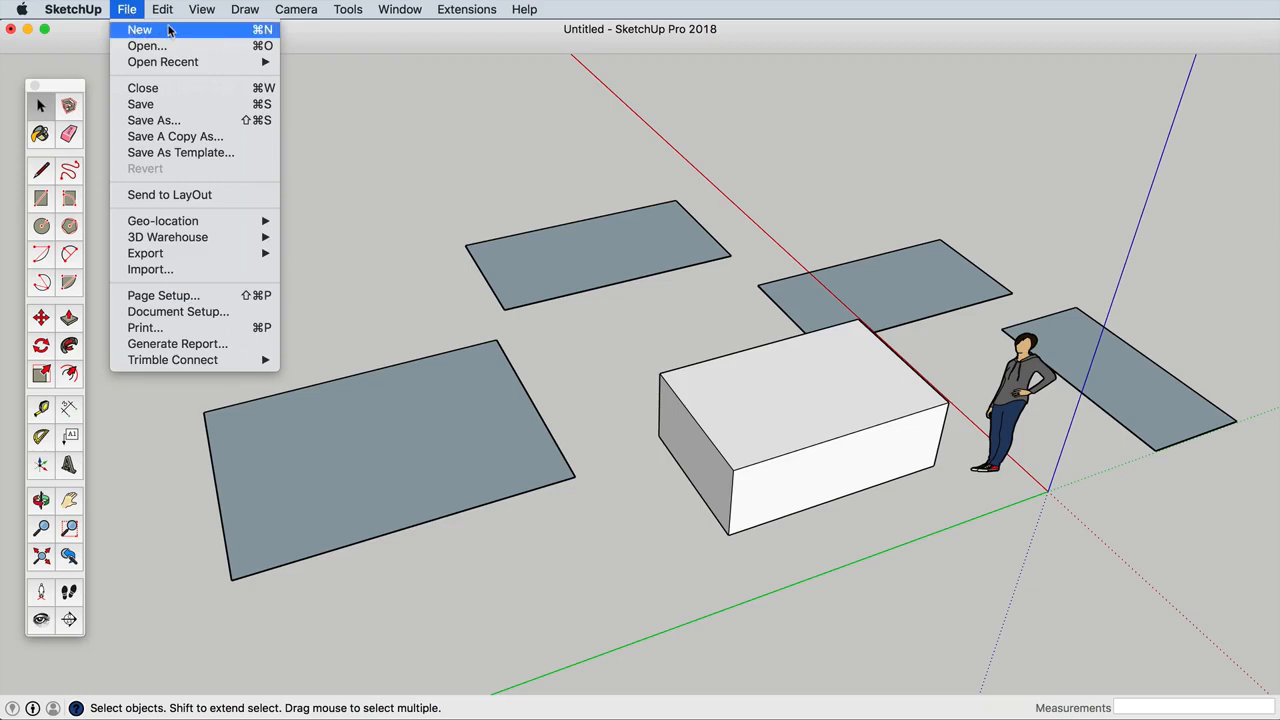
{"action": "left_click", "coordinate": [170, 30]}
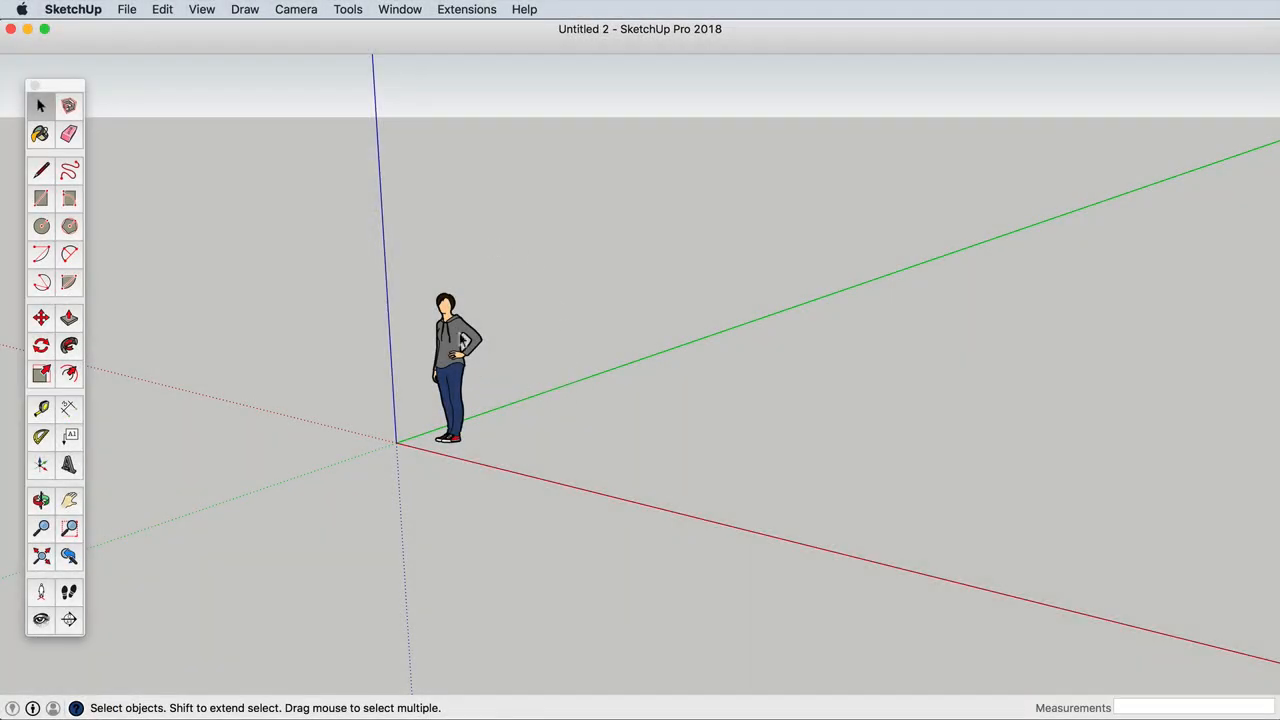
{"action": "left_click", "coordinate": [457, 350]}
{"action": "left_click", "coordinate": [533, 340]}
Step: Erase the standing figure beside the origin with the Eraser tool
{"action": "scroll", "coordinate": [487, 378], "scroll_direction": "up", "scroll_amount": 1}
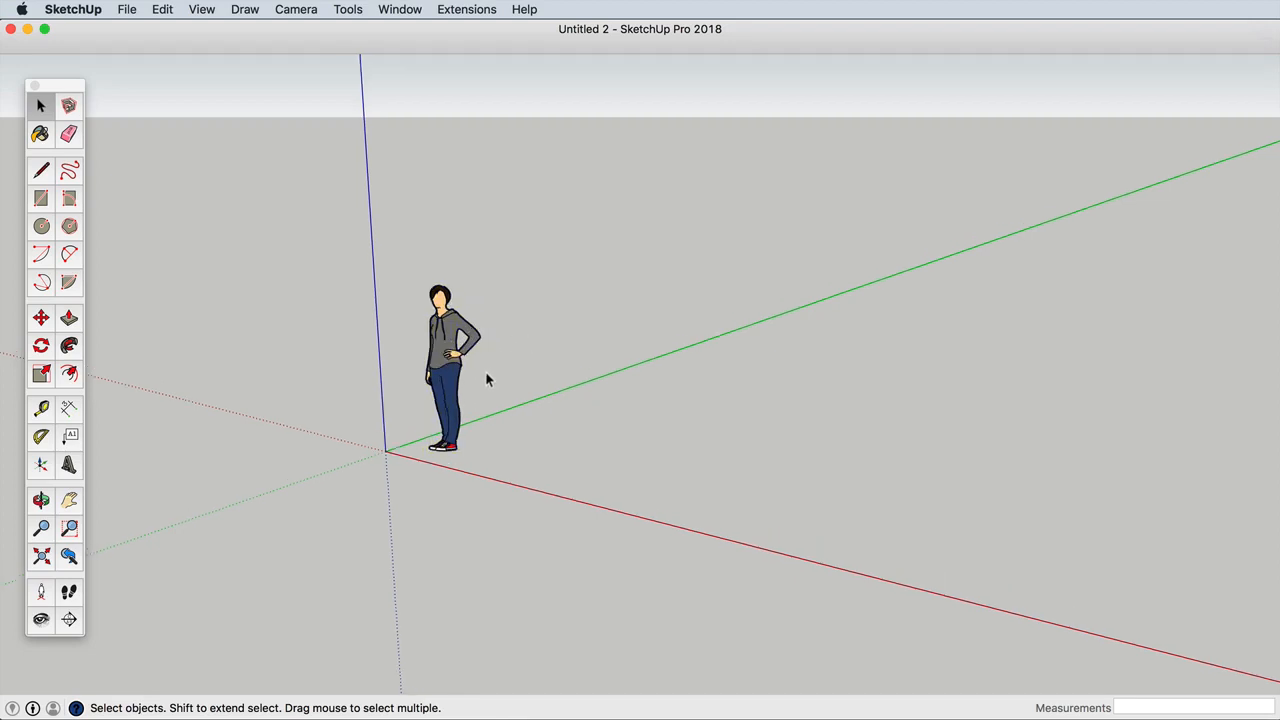
{"action": "scroll", "coordinate": [466, 368], "scroll_direction": "up", "scroll_amount": 4}
{"action": "scroll", "coordinate": [469, 364], "scroll_direction": "down", "scroll_amount": 2}
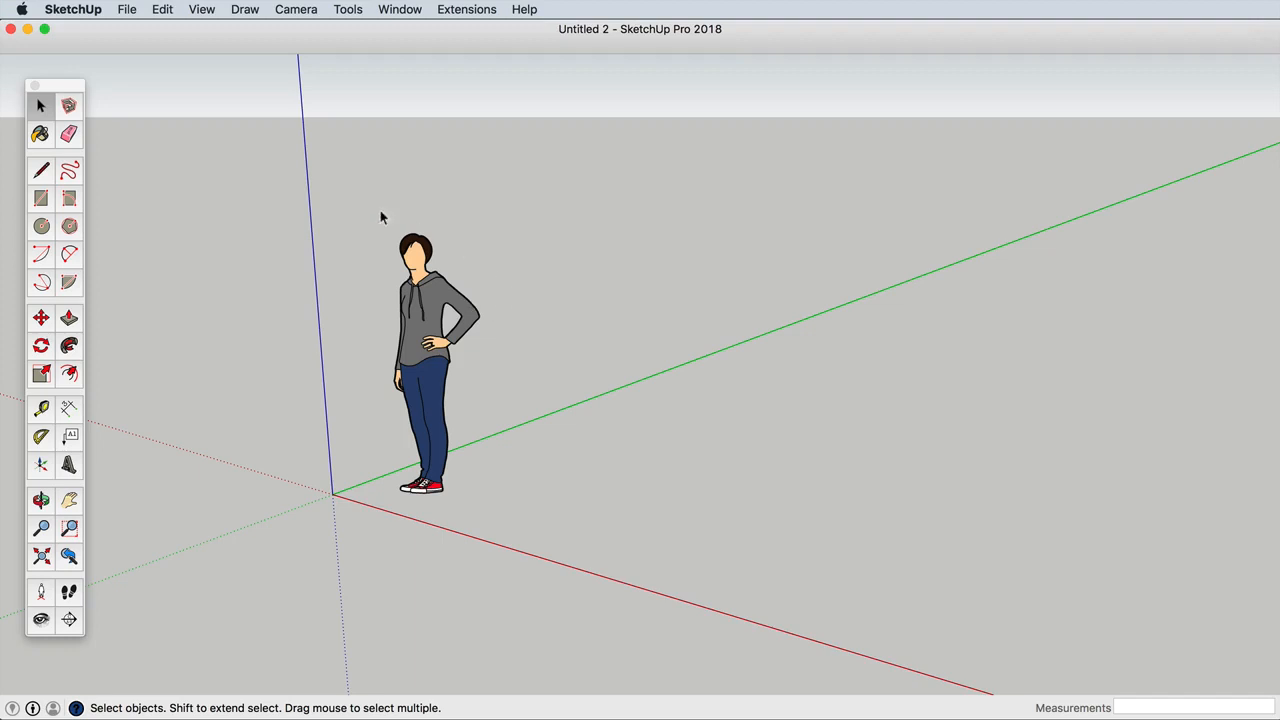
{"action": "left_click", "coordinate": [455, 303]}
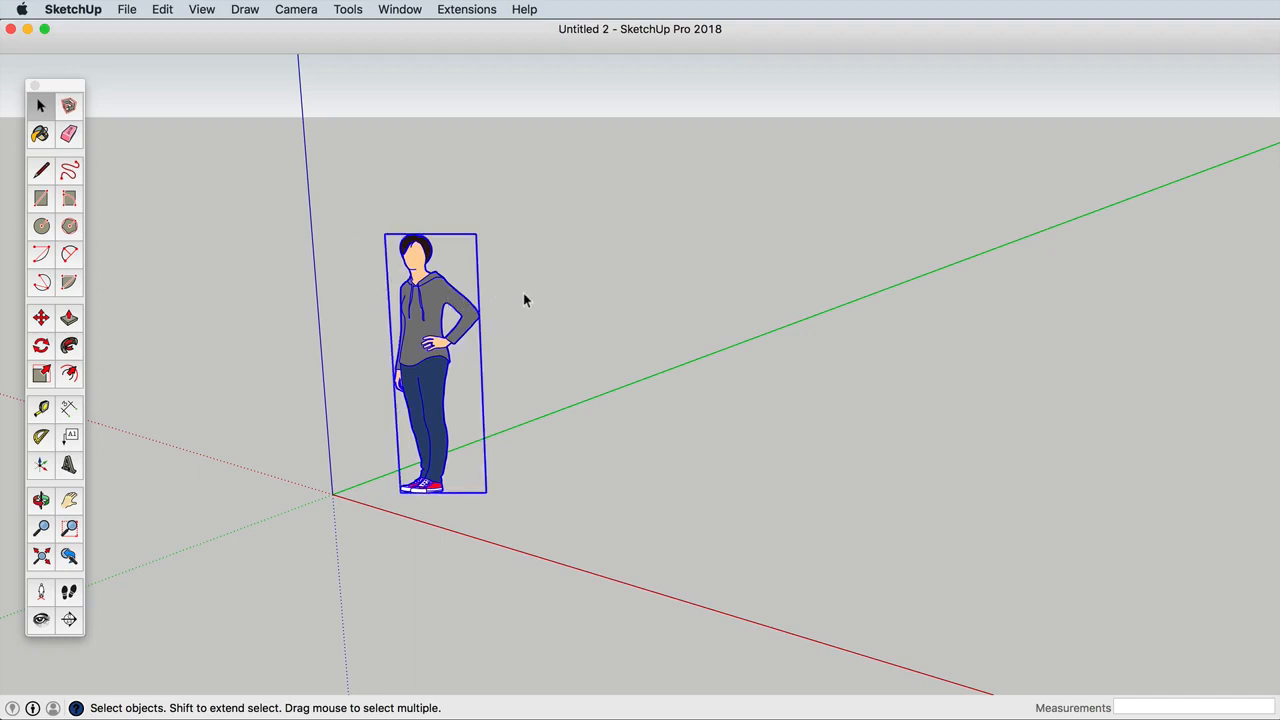
{"action": "middle_click_drag", "start_coordinate": [519, 305], "coordinate": [541, 255]}
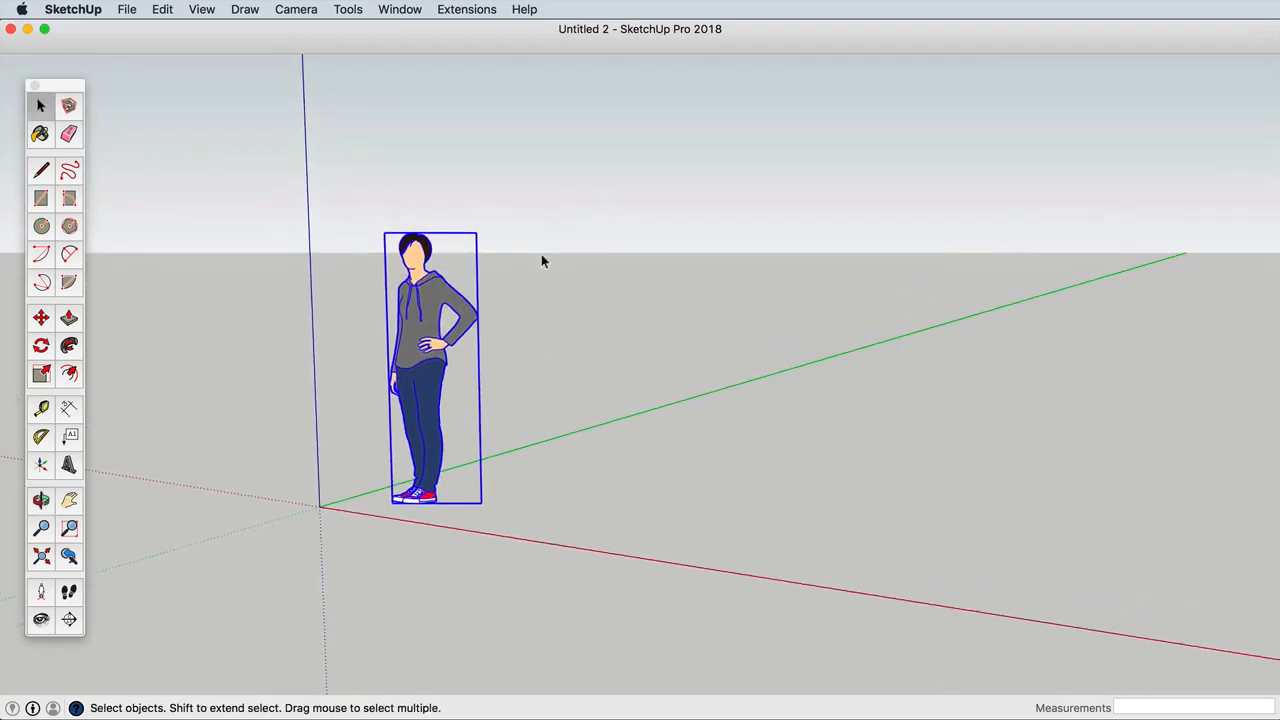
{"action": "left_click", "coordinate": [150, 164]}
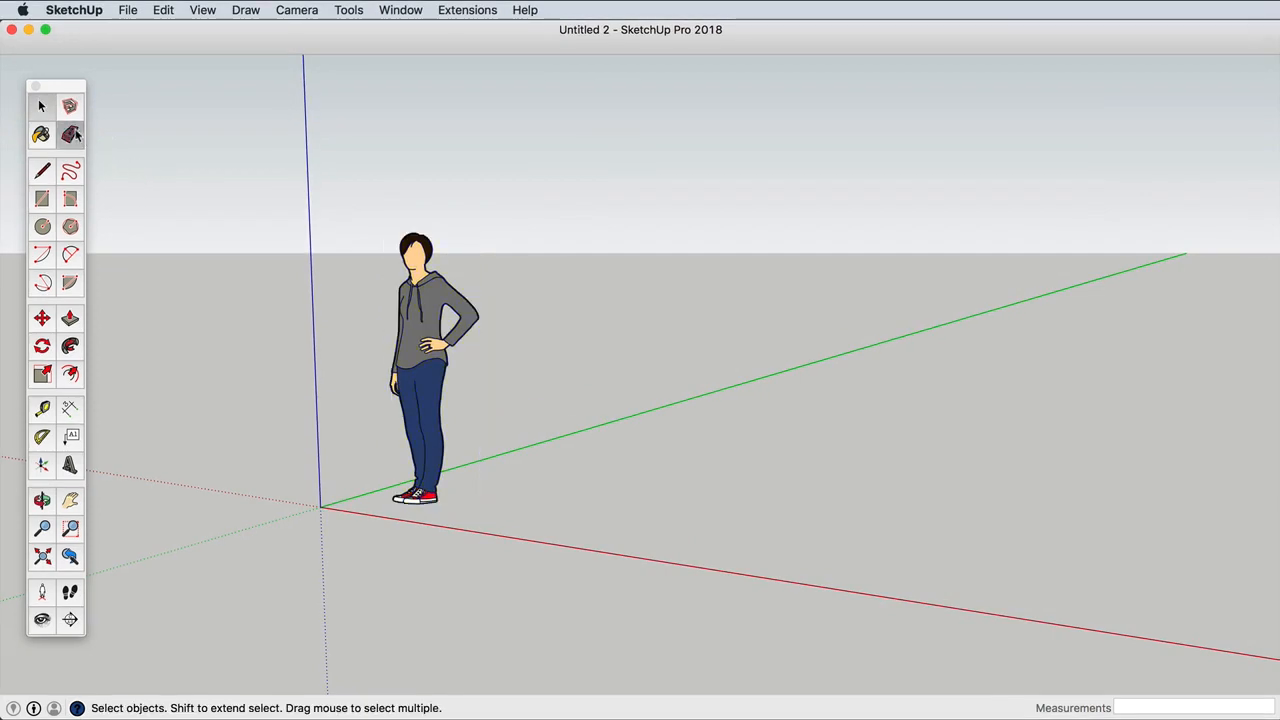
{"action": "key", "text": "e"}
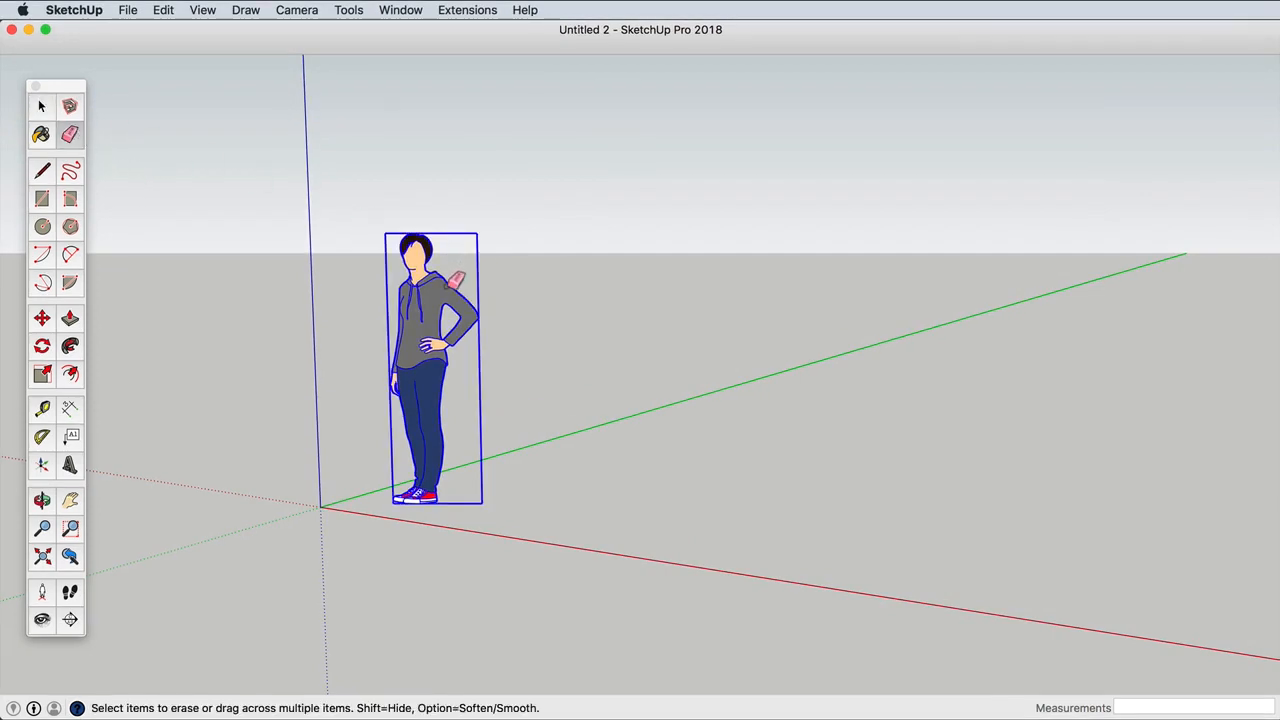
{"action": "left_click", "coordinate": [453, 286]}
Step: Draw a 4' by 4' rectangle on the ground between the red and green axes
{"action": "mouse_move", "coordinate": [517, 363]}
{"action": "middle_mouse_down"}
{"action": "mouse_move", "coordinate": [457, 423]}
{"action": "mouse_move", "coordinate": [459, 330]}
{"action": "mouse_move", "coordinate": [420, 243]}
{"action": "middle_mouse_up"}
{"action": "left_click", "coordinate": [42, 198]}
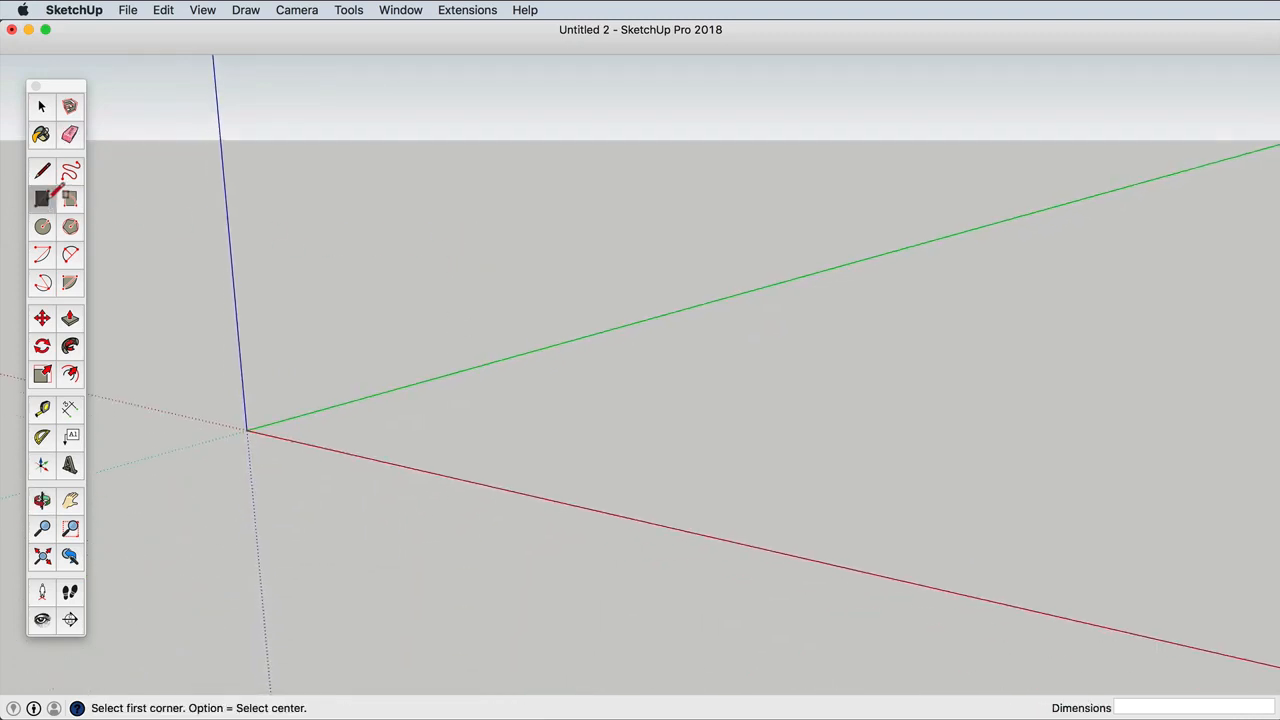
{"action": "left_click", "coordinate": [377, 431]}
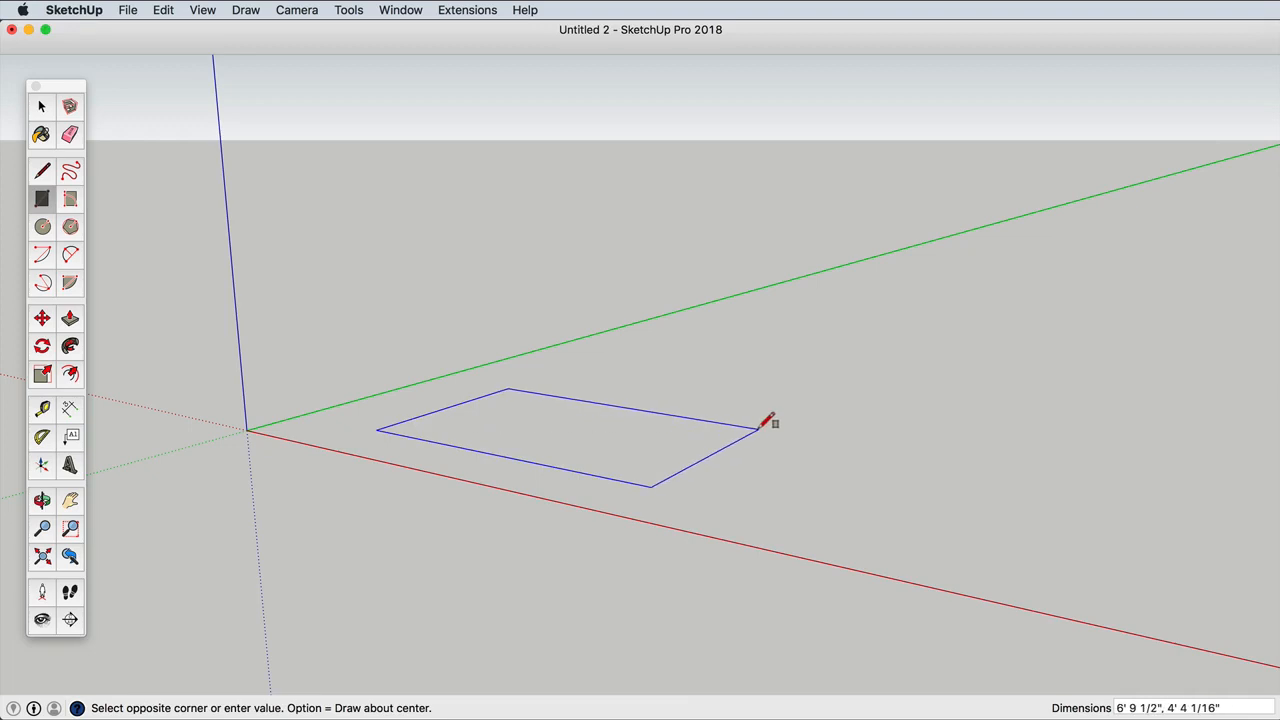
{"action": "type", "text": "4',4"}
{"action": "key", "text": "Return"}
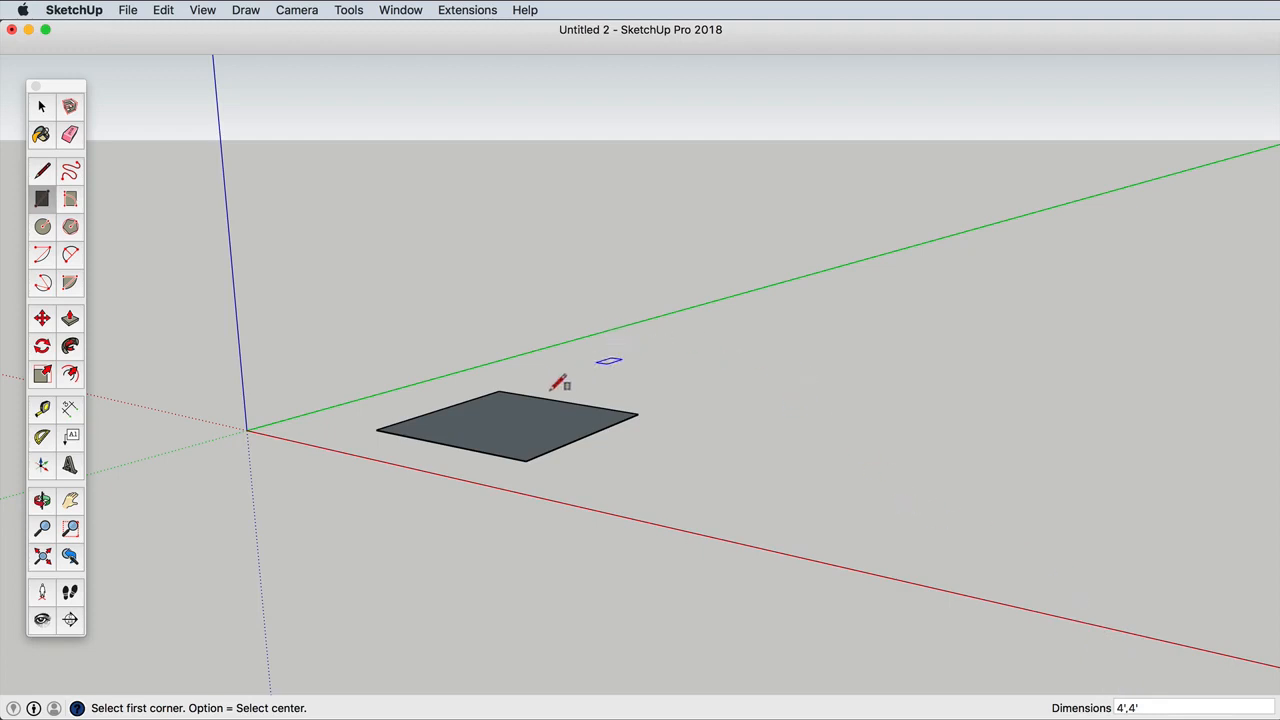
Step: Push/Pull the square up 4" into a slab
{"action": "middle_click_drag", "start_coordinate": [559, 383], "coordinate": [478, 490]}
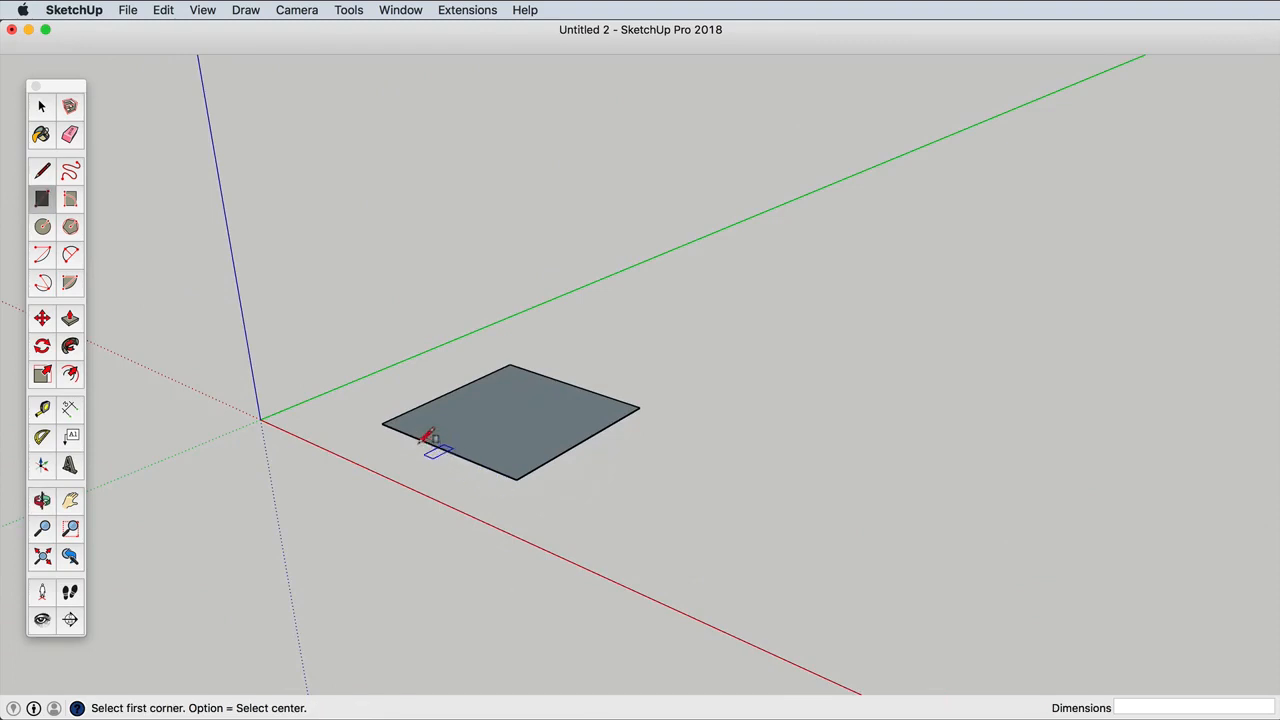
{"action": "scroll", "coordinate": [425, 433], "scroll_direction": "up", "scroll_amount": 2}
{"action": "middle_click_drag", "start_coordinate": [569, 429], "coordinate": [506, 451]}
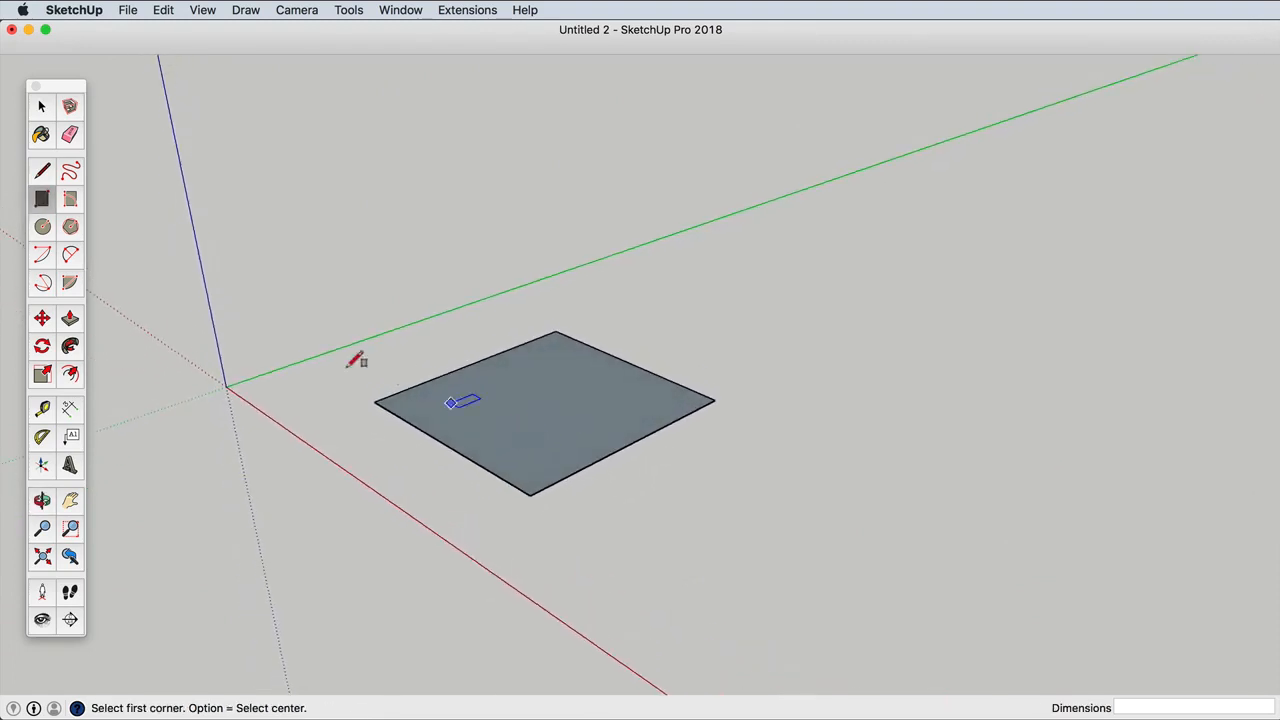
{"action": "left_click", "coordinate": [72, 320]}
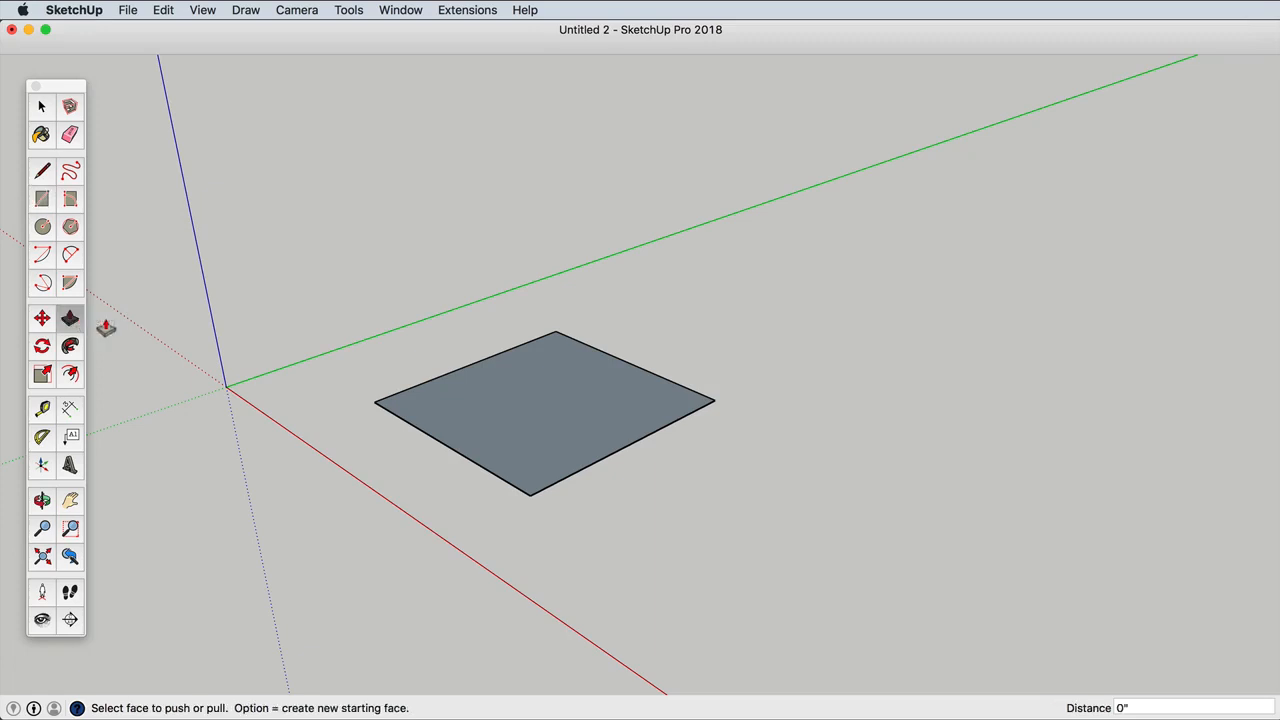
{"action": "left_click", "coordinate": [560, 416]}
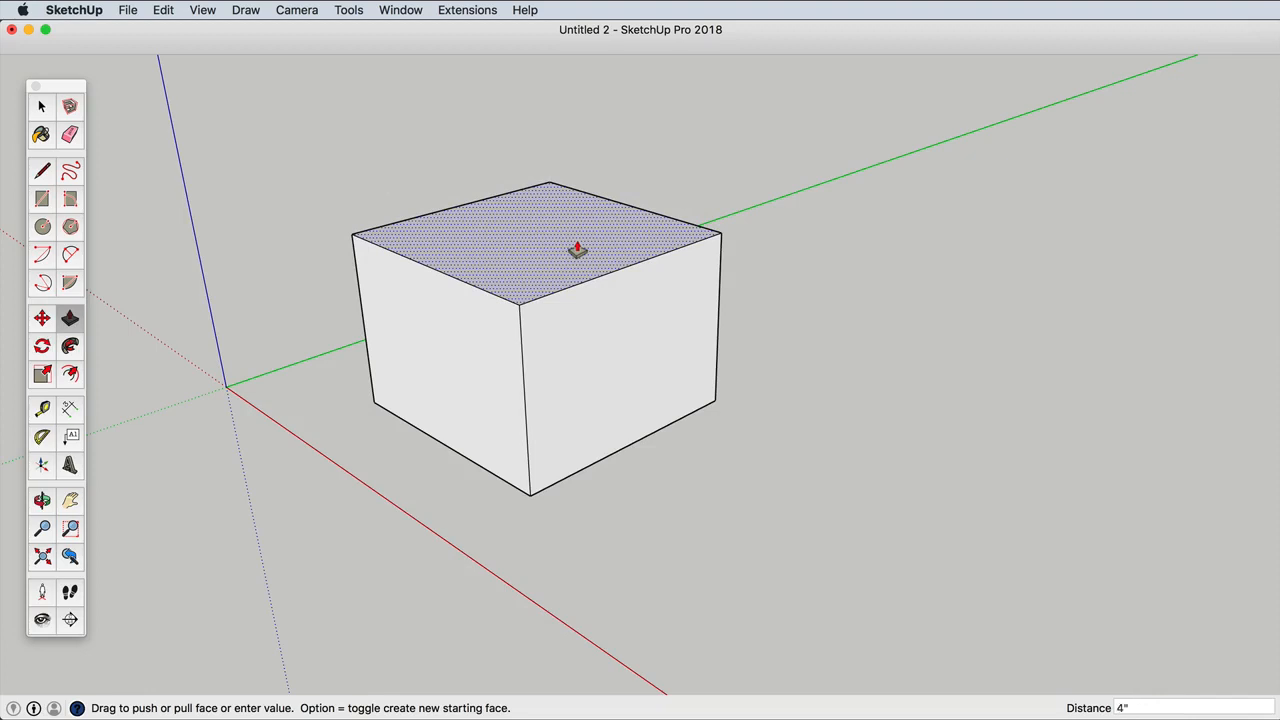
{"action": "key", "text": "Return"}
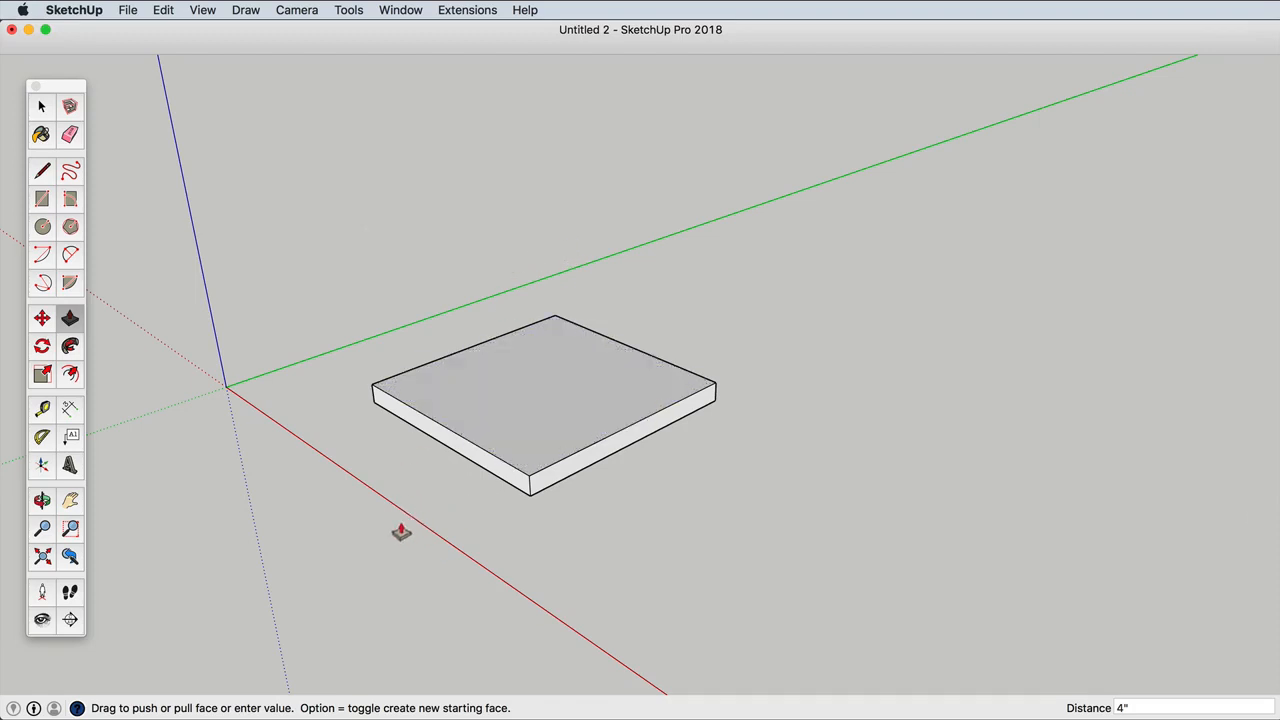
Step: Draw a line across the slab's top face between the midpoints of two opposite edges, parallel to the green axis
{"action": "left_click", "coordinate": [47, 172]}
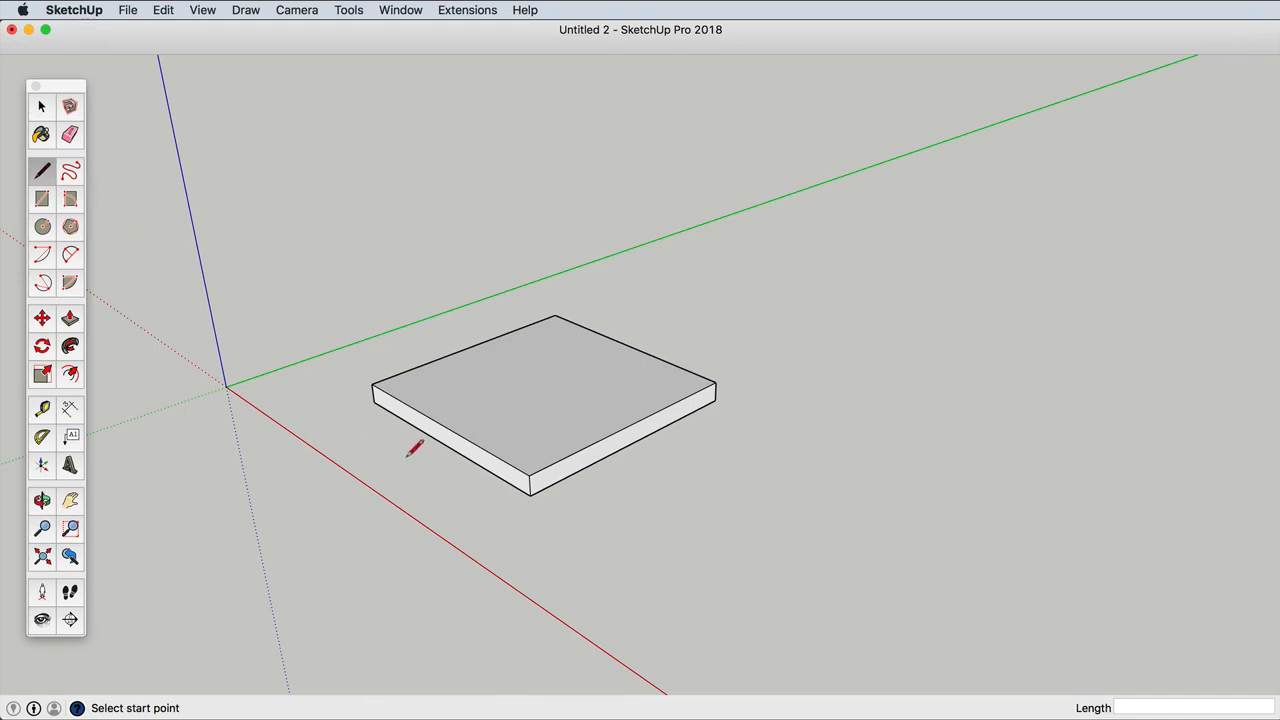
{"action": "scroll", "coordinate": [444, 442], "scroll_direction": "up", "scroll_amount": 5}
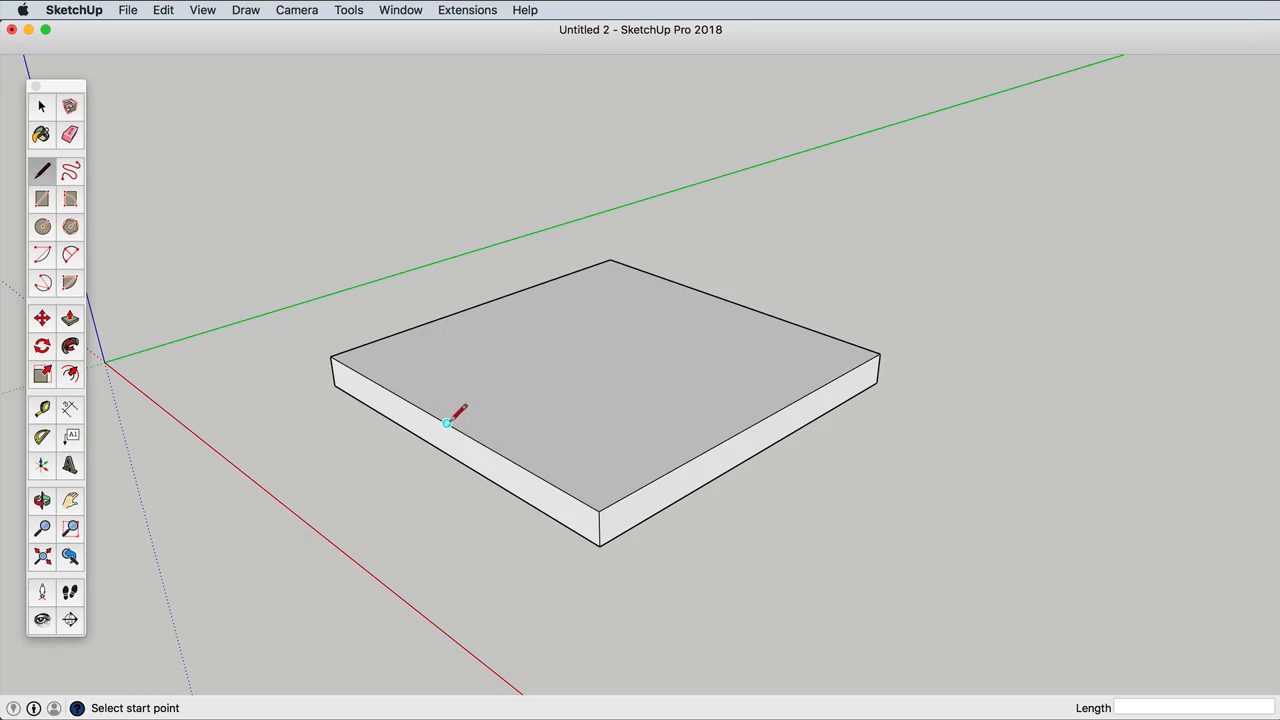
{"action": "left_click", "coordinate": [447, 423]}
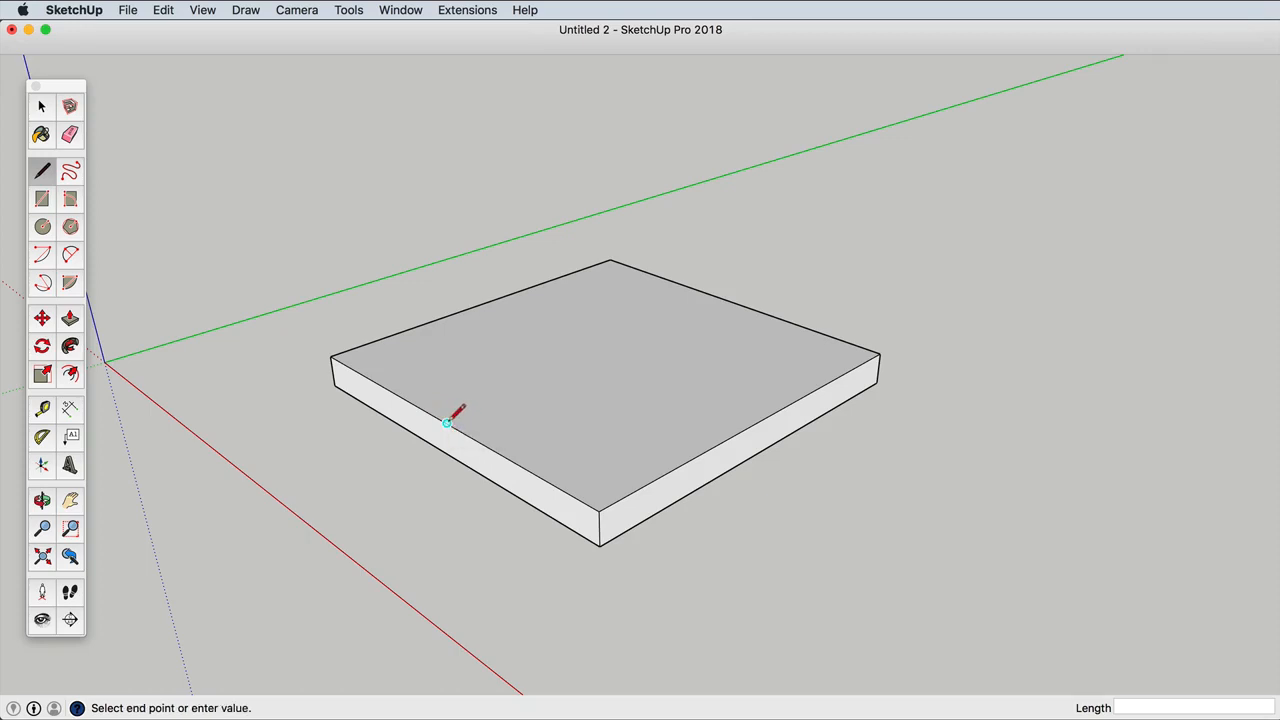
{"action": "left_click", "coordinate": [731, 301]}
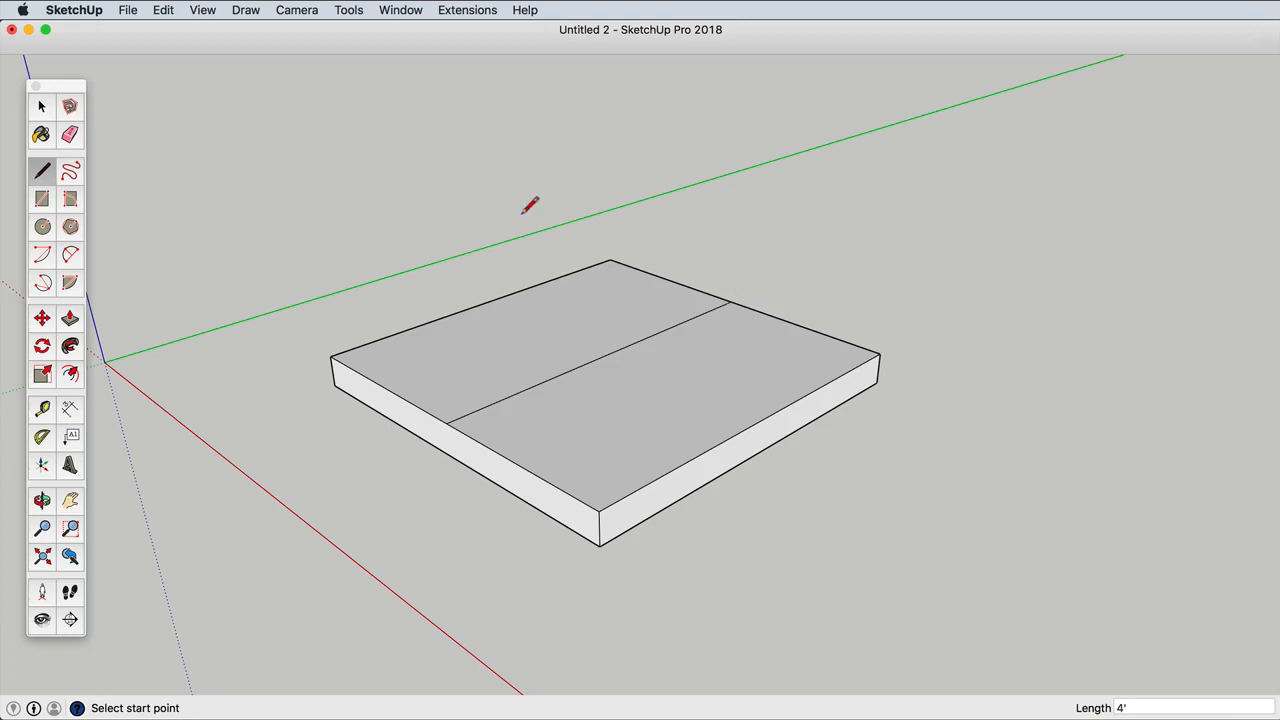
Step: Move the top face's center line up 12" along the blue axis to form a gable ridge
{"action": "left_click", "coordinate": [41, 318]}
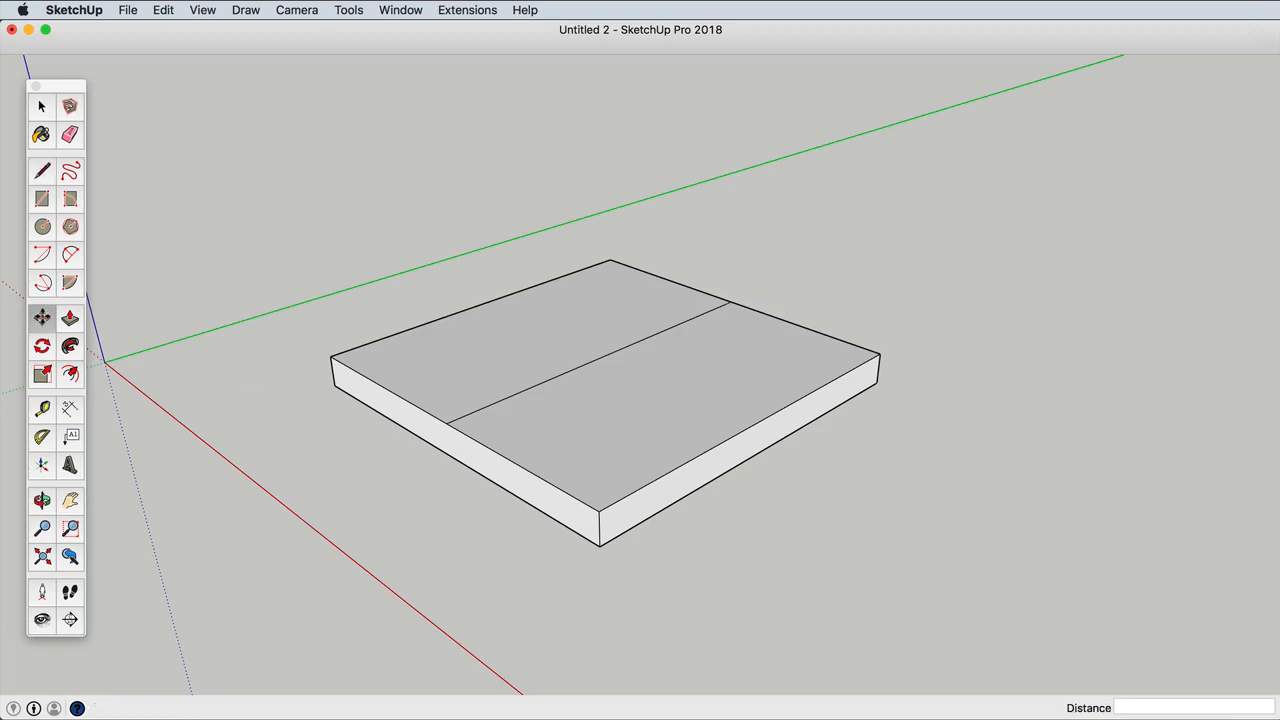
{"action": "left_click", "coordinate": [497, 400]}
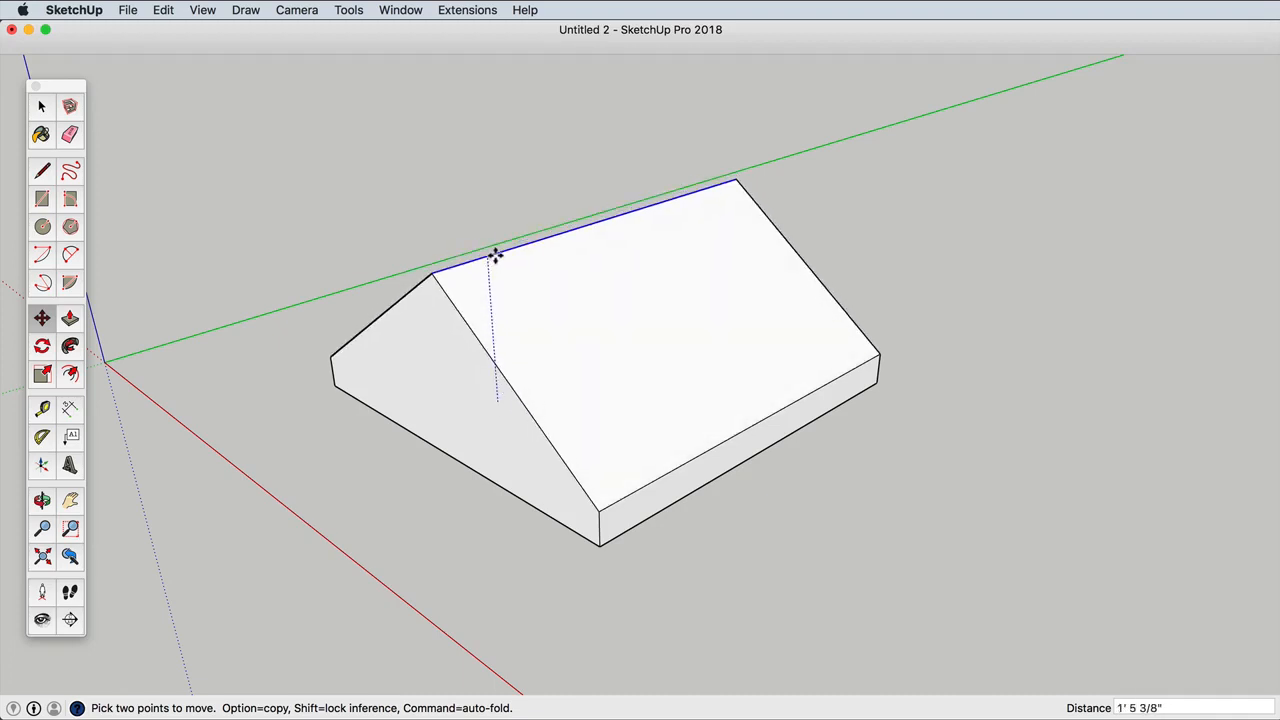
{"action": "type", "text": "12"}
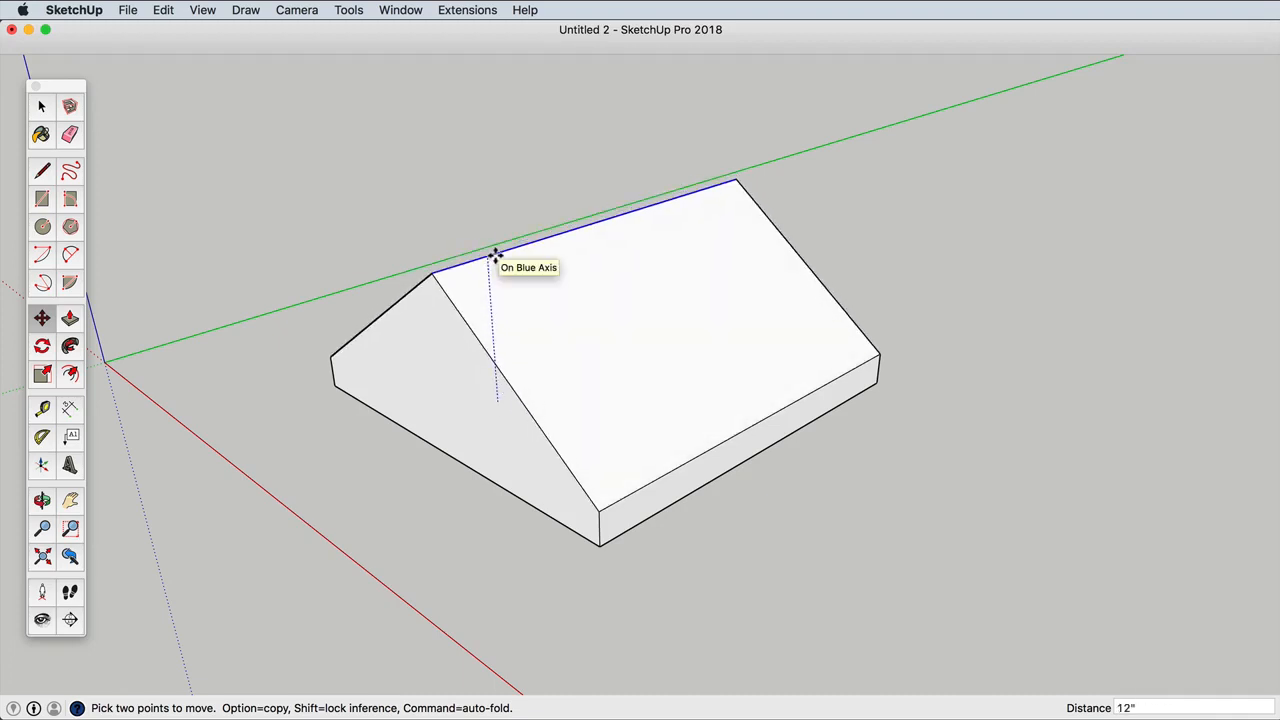
{"action": "key", "text": "Return"}
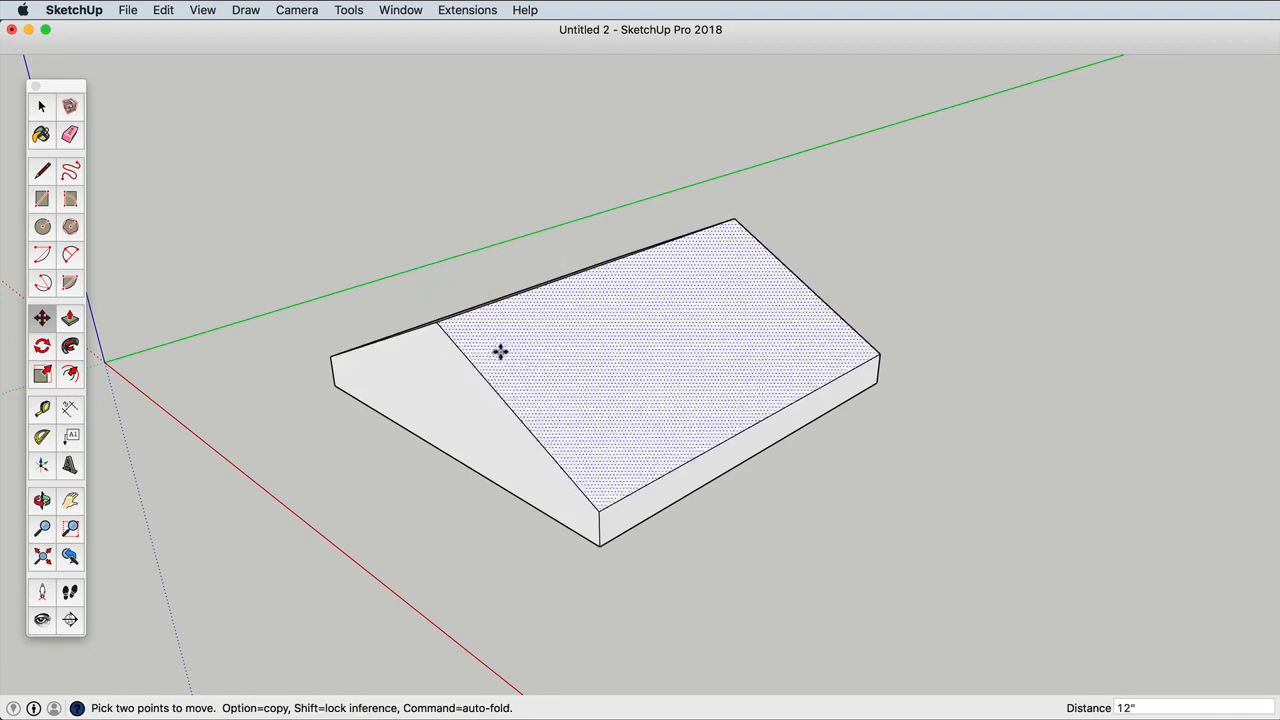
Step: Practice selecting individual edges and faces of the gabled solid, including the ridge and the front sloping edge
{"action": "middle_click_drag", "start_coordinate": [500, 351], "coordinate": [626, 388]}
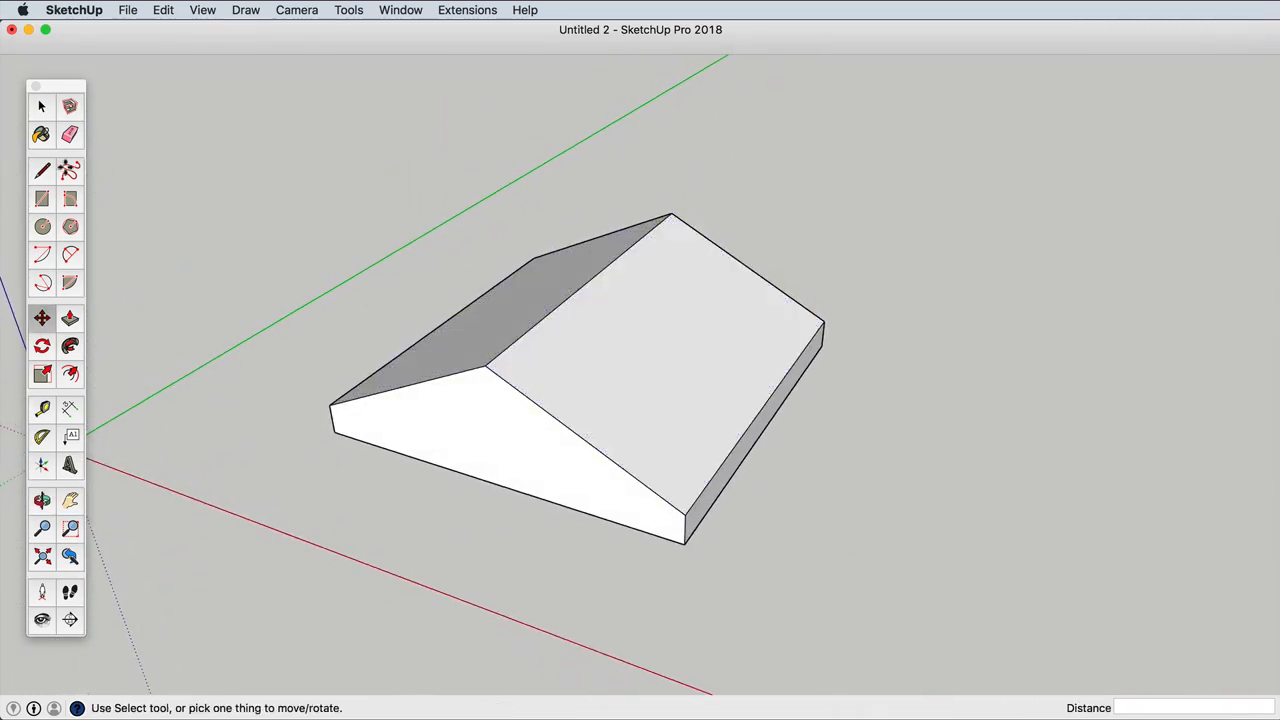
{"action": "left_click", "coordinate": [41, 108]}
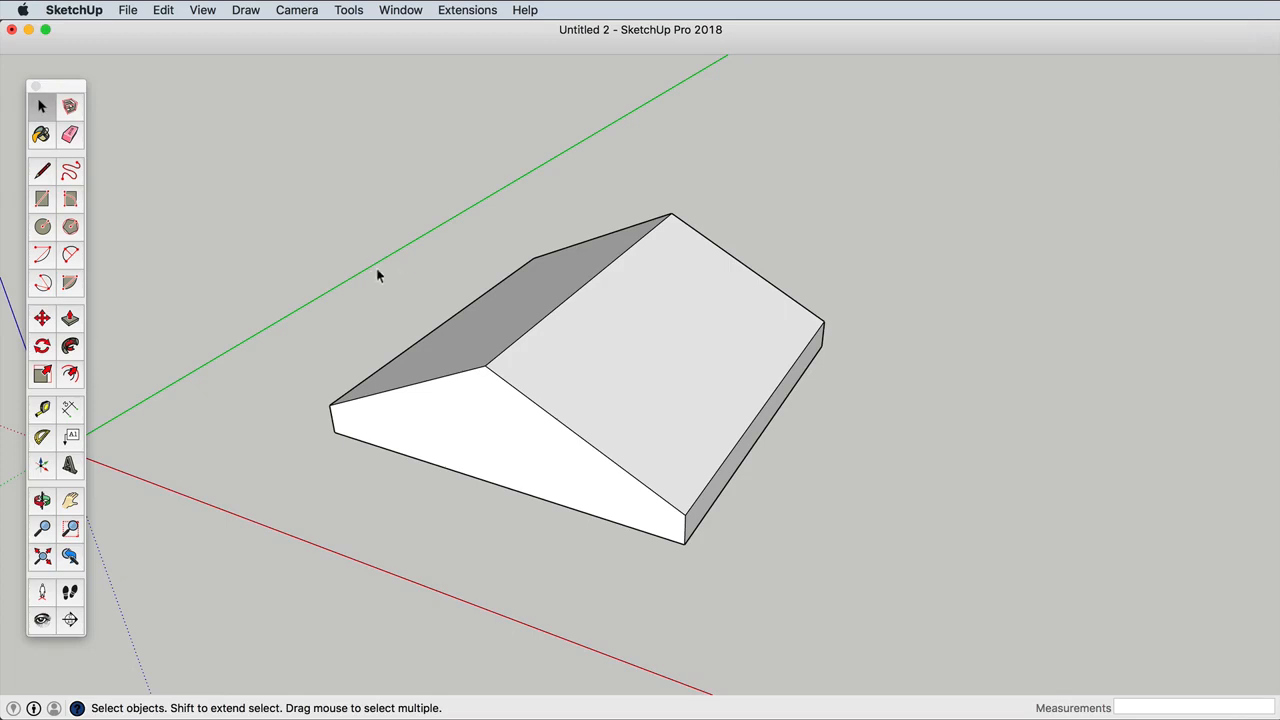
{"action": "left_click", "coordinate": [591, 351]}
{"action": "left_click", "coordinate": [566, 304]}
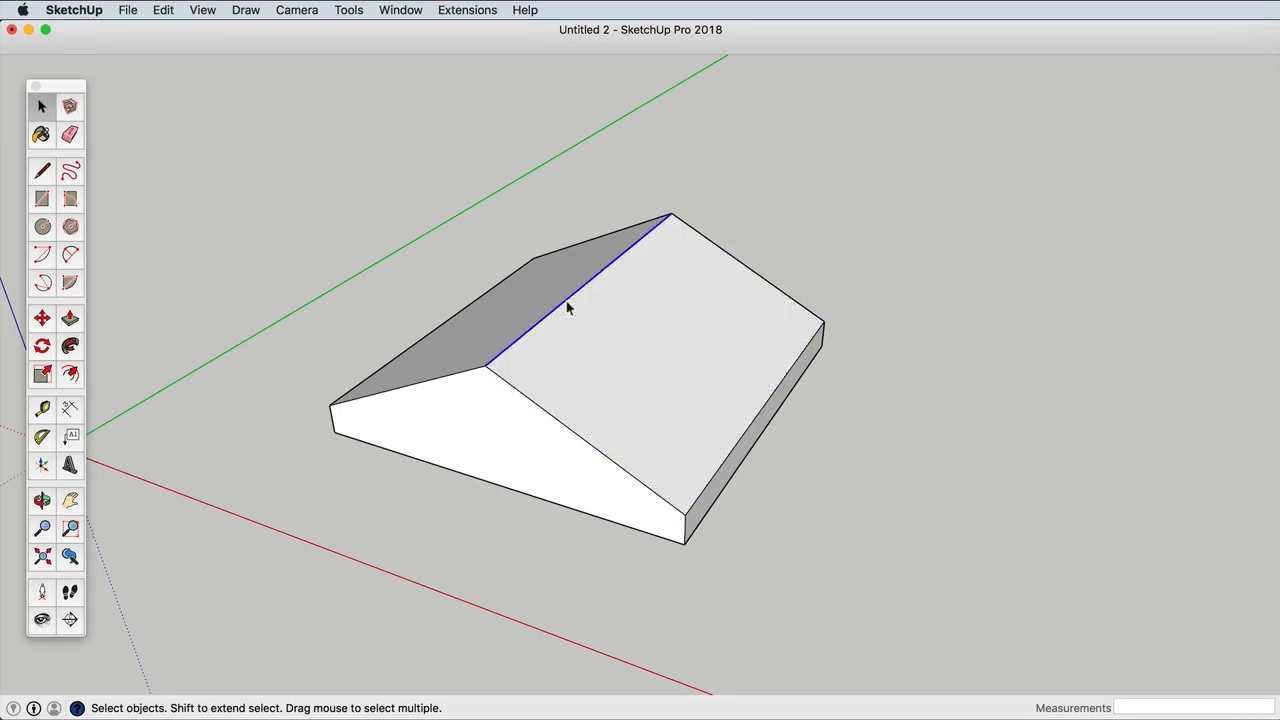
{"action": "left_click", "coordinate": [519, 397]}
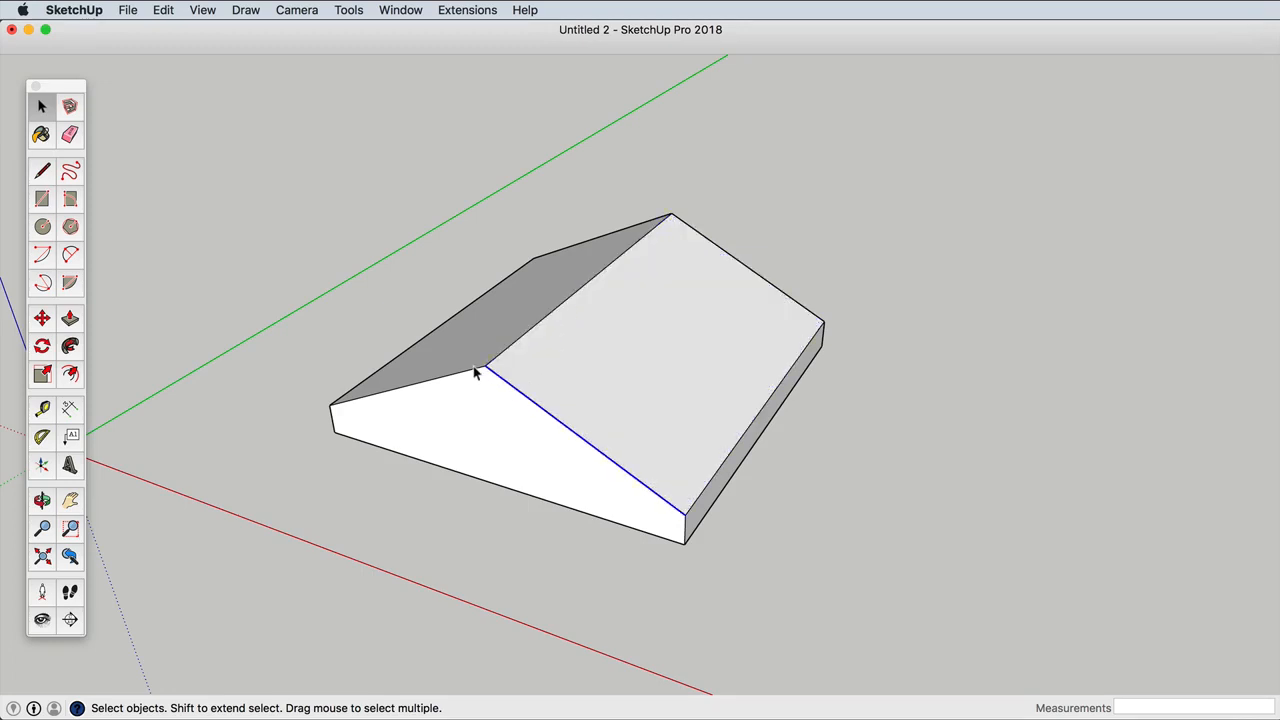
{"action": "left_click", "coordinate": [488, 390]}
{"action": "left_click", "coordinate": [516, 340]}
{"action": "left_click", "coordinate": [534, 377]}
Step: Select a sloped face and the gable end with their bounding edges, and finally the entire connected solid
{"action": "double_click", "coordinate": [561, 388]}
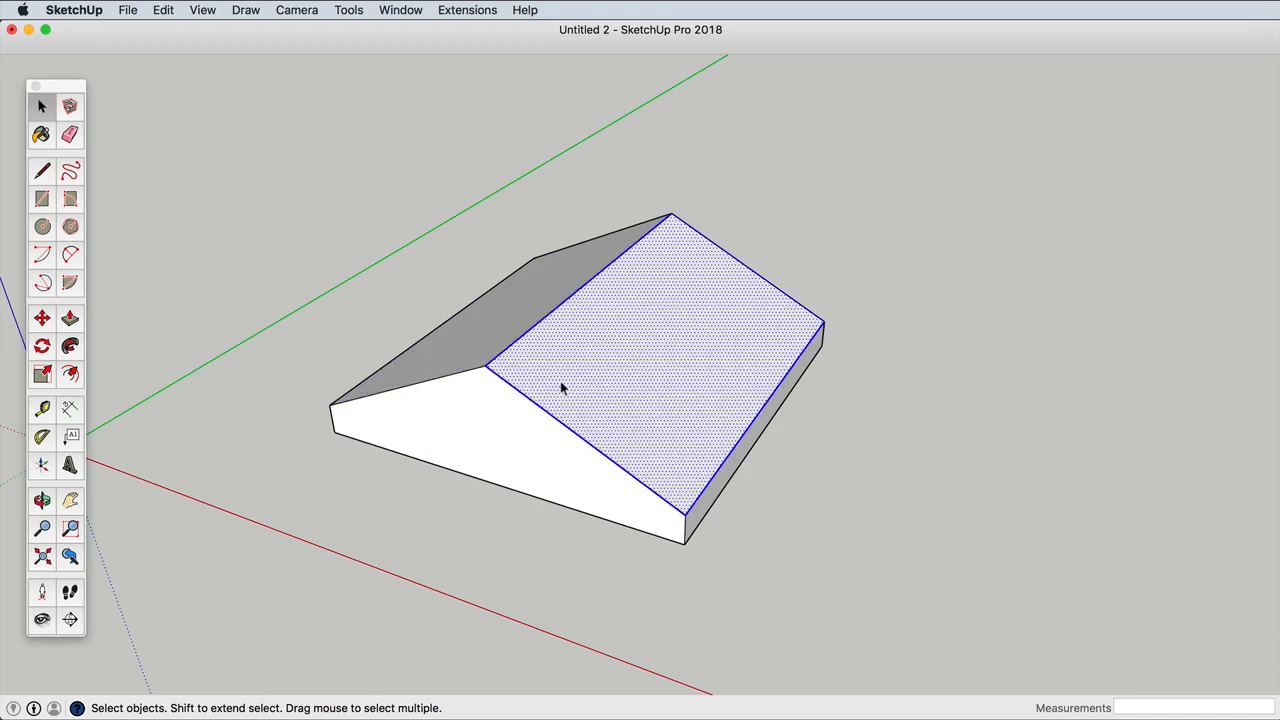
{"action": "left_click", "coordinate": [482, 432]}
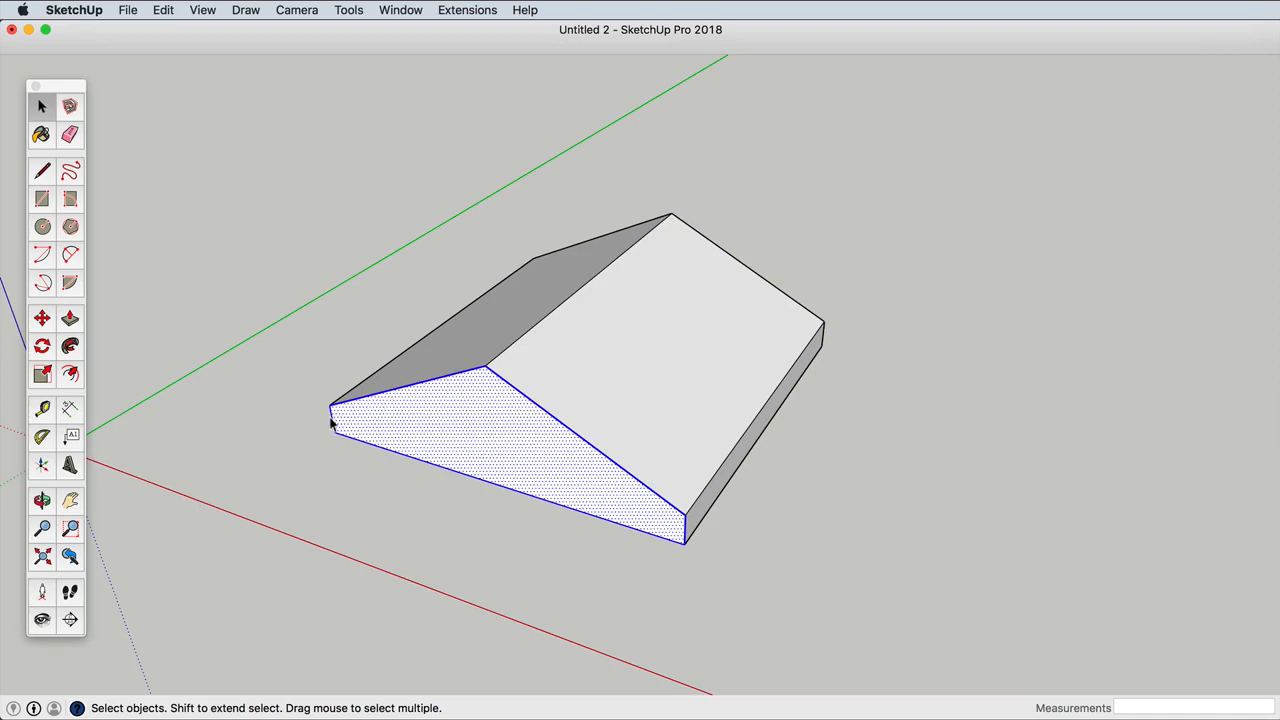
{"action": "triple_click", "coordinate": [577, 405]}
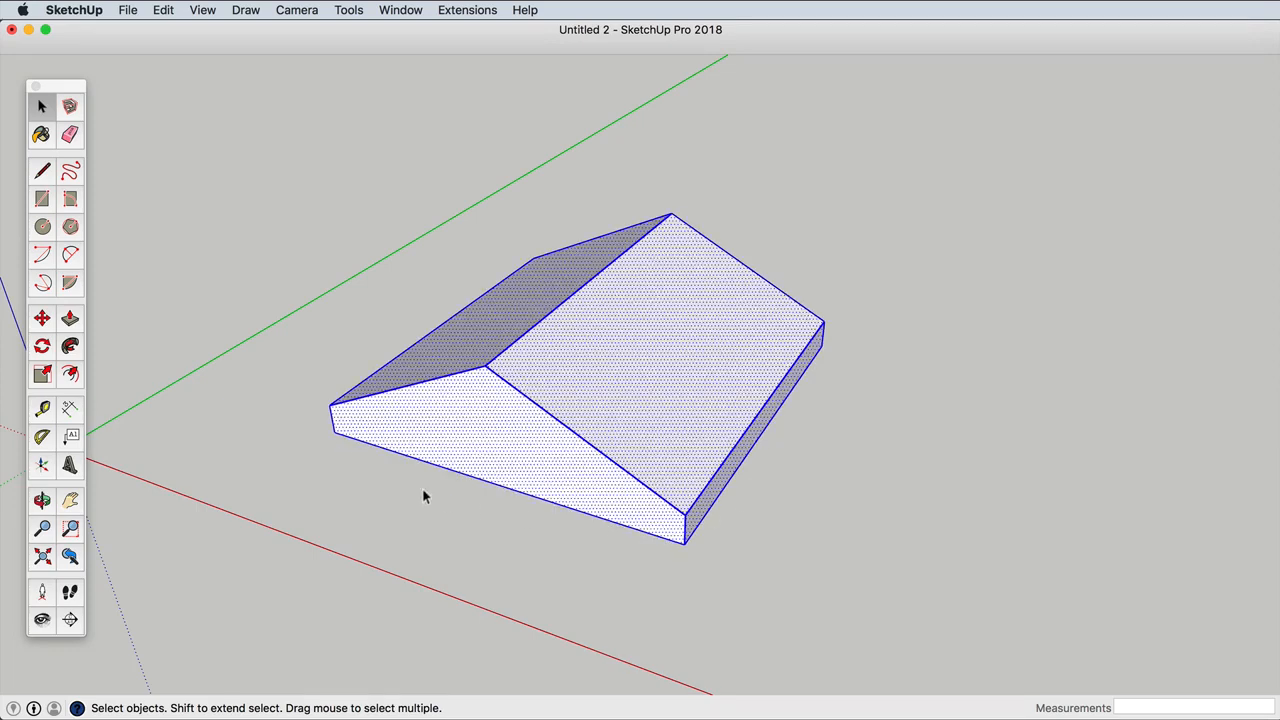
Step: Clear the selection, select all connected faces and edges of the gabled solid, and make them a group
{"action": "left_click", "coordinate": [306, 345]}
{"action": "left_click", "coordinate": [490, 427]}
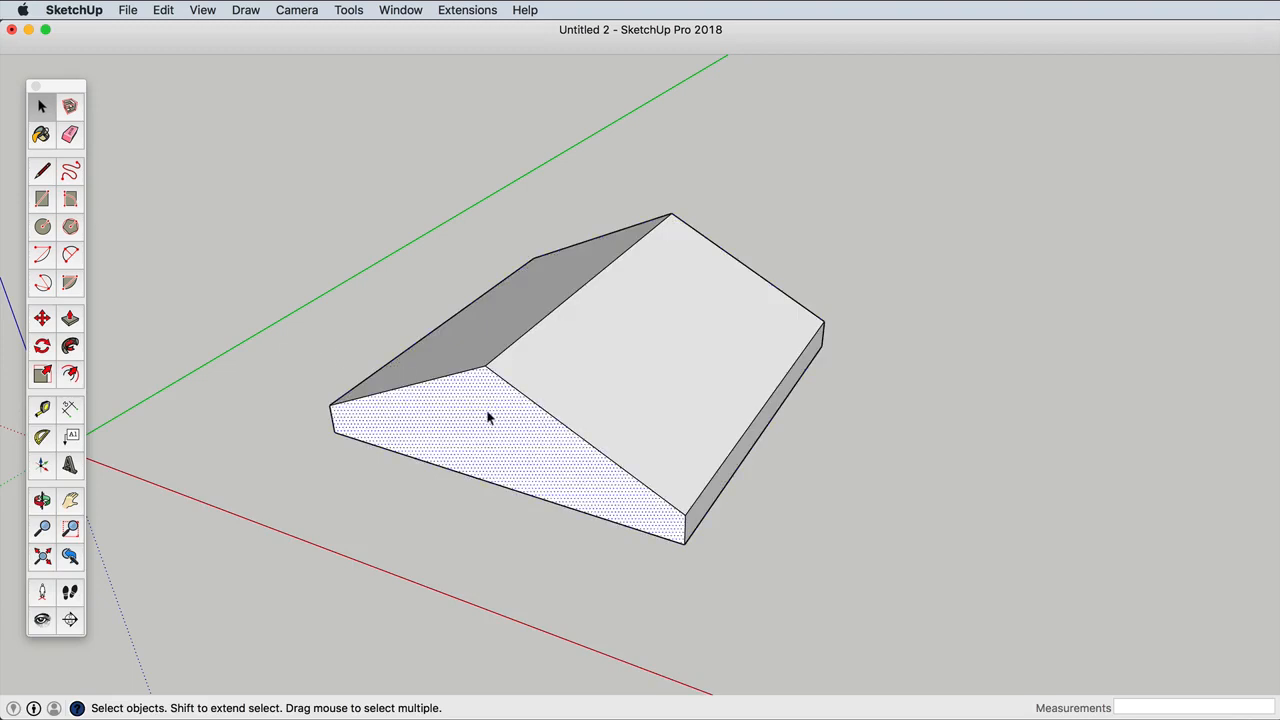
{"action": "double_click", "coordinate": [489, 418]}
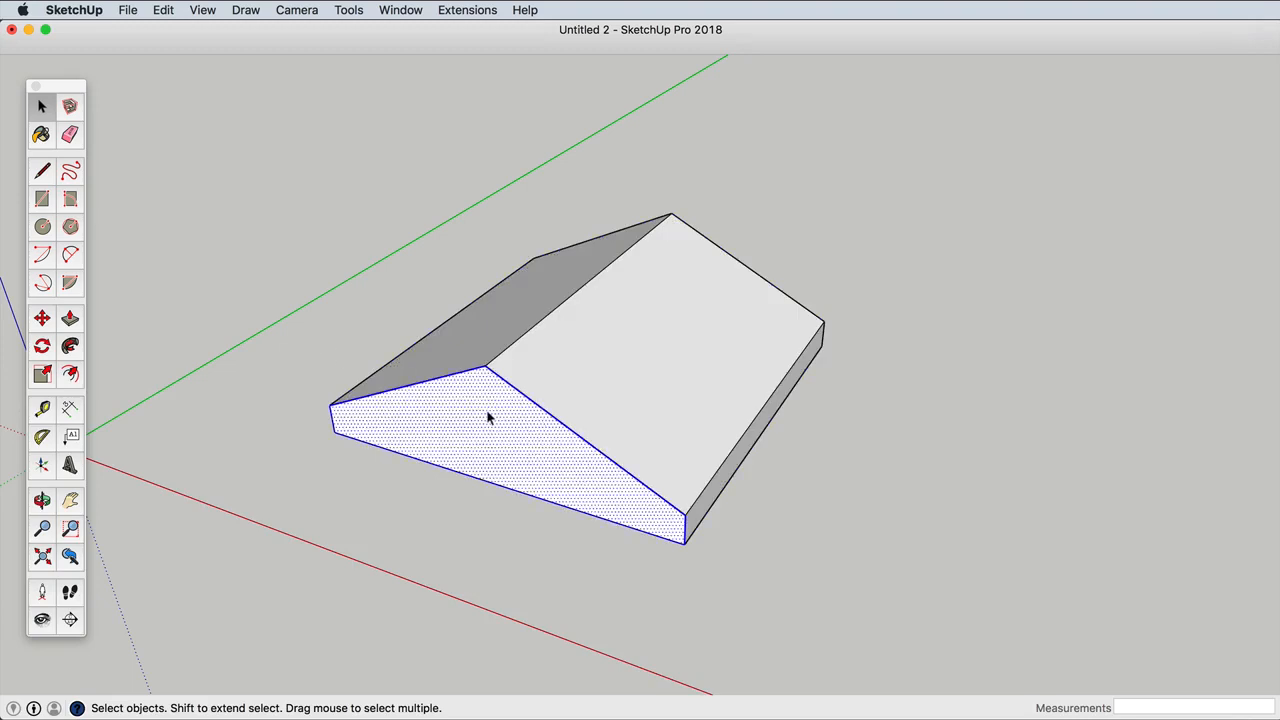
{"action": "triple_click", "coordinate": [489, 418]}
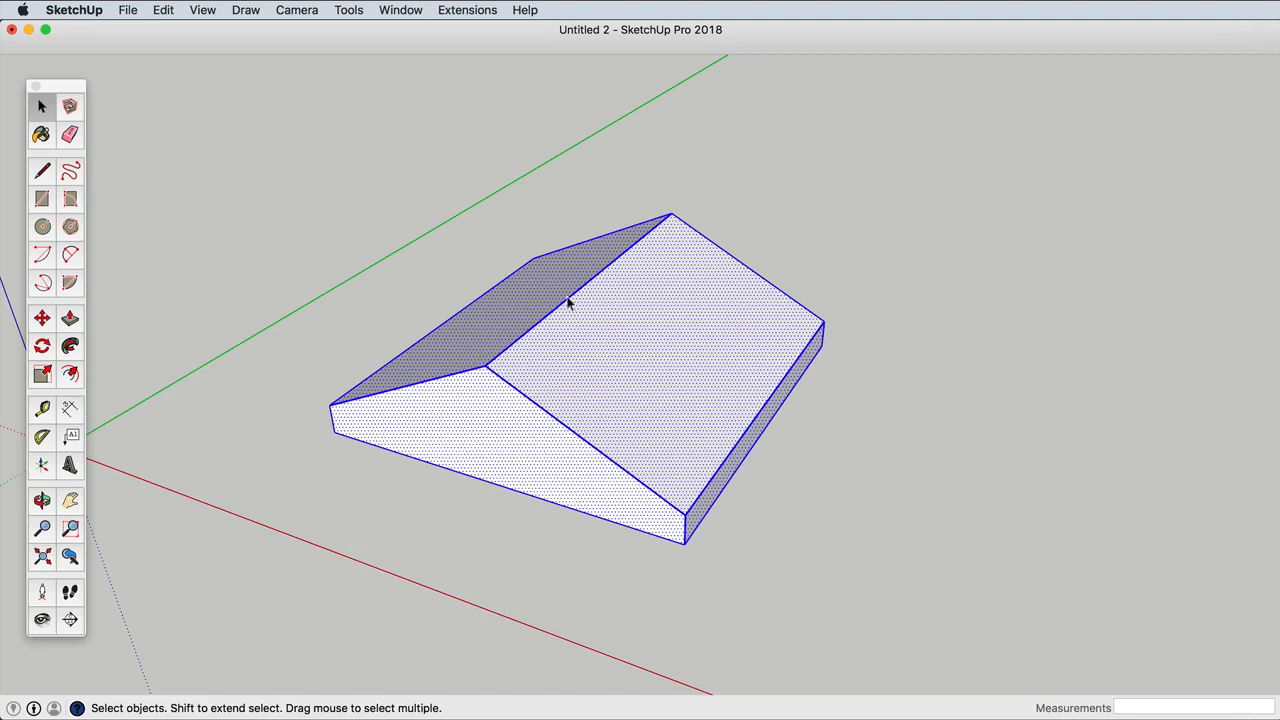
{"action": "right_click", "coordinate": [659, 289]}
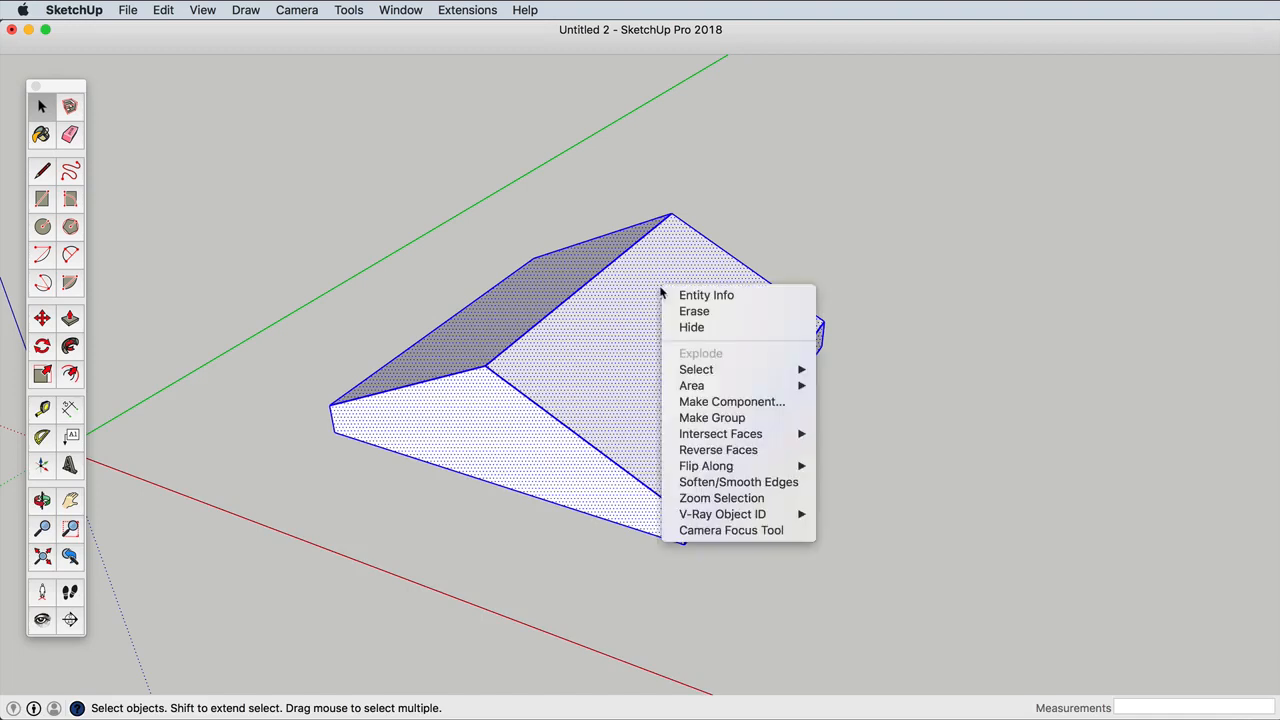
{"action": "left_click", "coordinate": [778, 424]}
Step: Deselect and reselect the gabled group to check that it selects as one object
{"action": "middle_click_drag", "start_coordinate": [786, 437], "coordinate": [580, 346]}
{"action": "left_click", "coordinate": [603, 523]}
{"action": "left_click", "coordinate": [569, 388]}
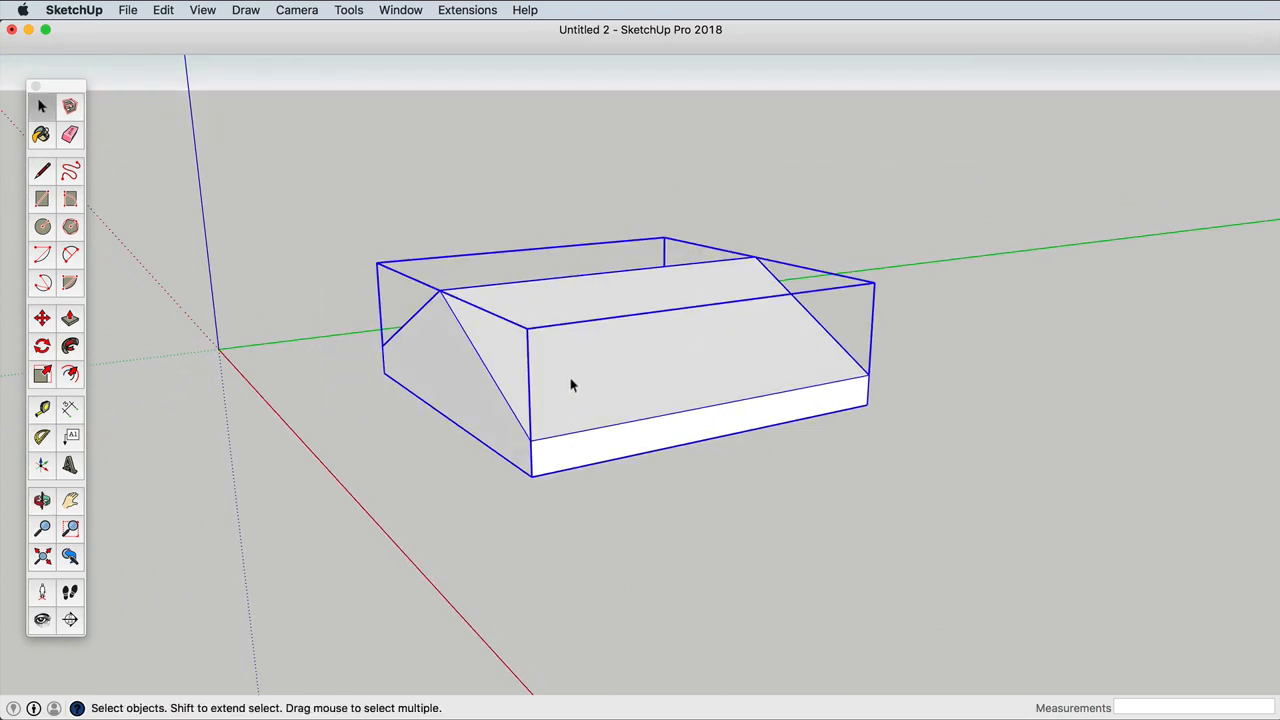
{"action": "left_click", "coordinate": [646, 486]}
{"action": "left_click", "coordinate": [654, 428]}
Step: Move the gabled group up 8' along the blue axis
{"action": "middle_click_drag", "start_coordinate": [654, 428], "coordinate": [749, 520]}
{"action": "scroll", "coordinate": [620, 540], "scroll_direction": "down", "scroll_amount": 2}
{"action": "scroll", "coordinate": [620, 542], "scroll_direction": "down", "scroll_amount": 1}
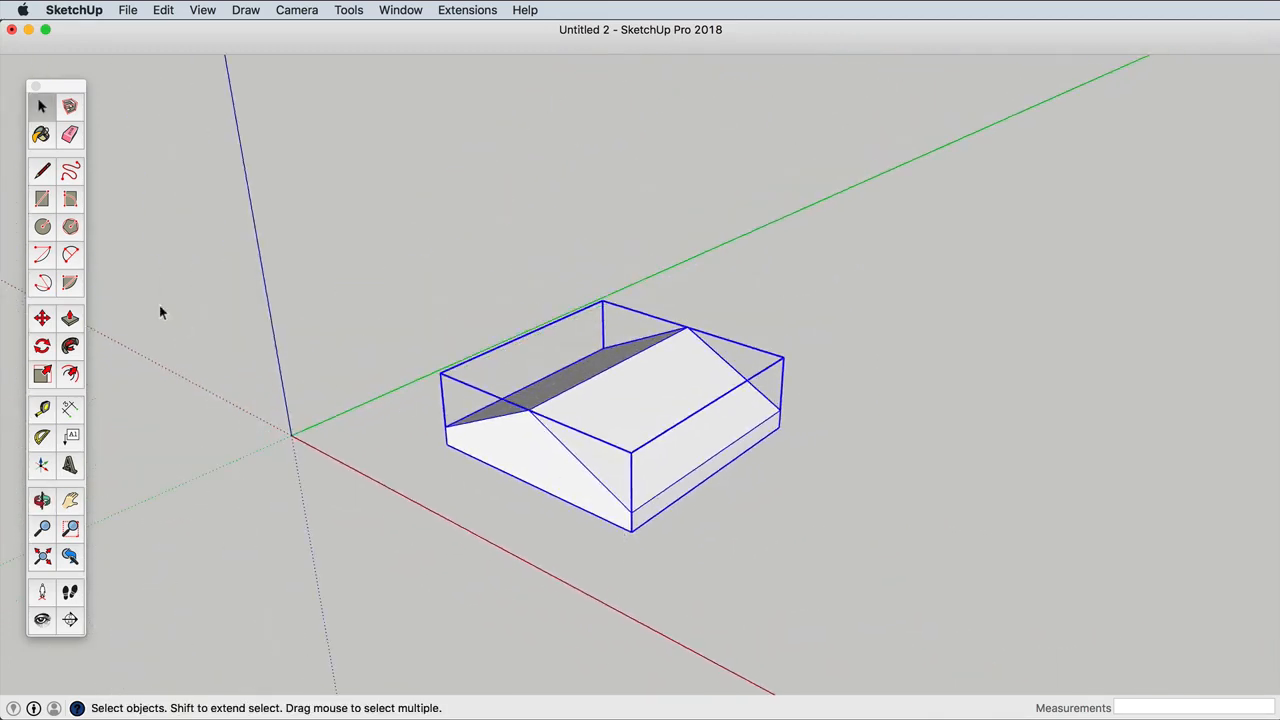
{"action": "left_click", "coordinate": [42, 318]}
{"action": "left_click", "coordinate": [609, 389]}
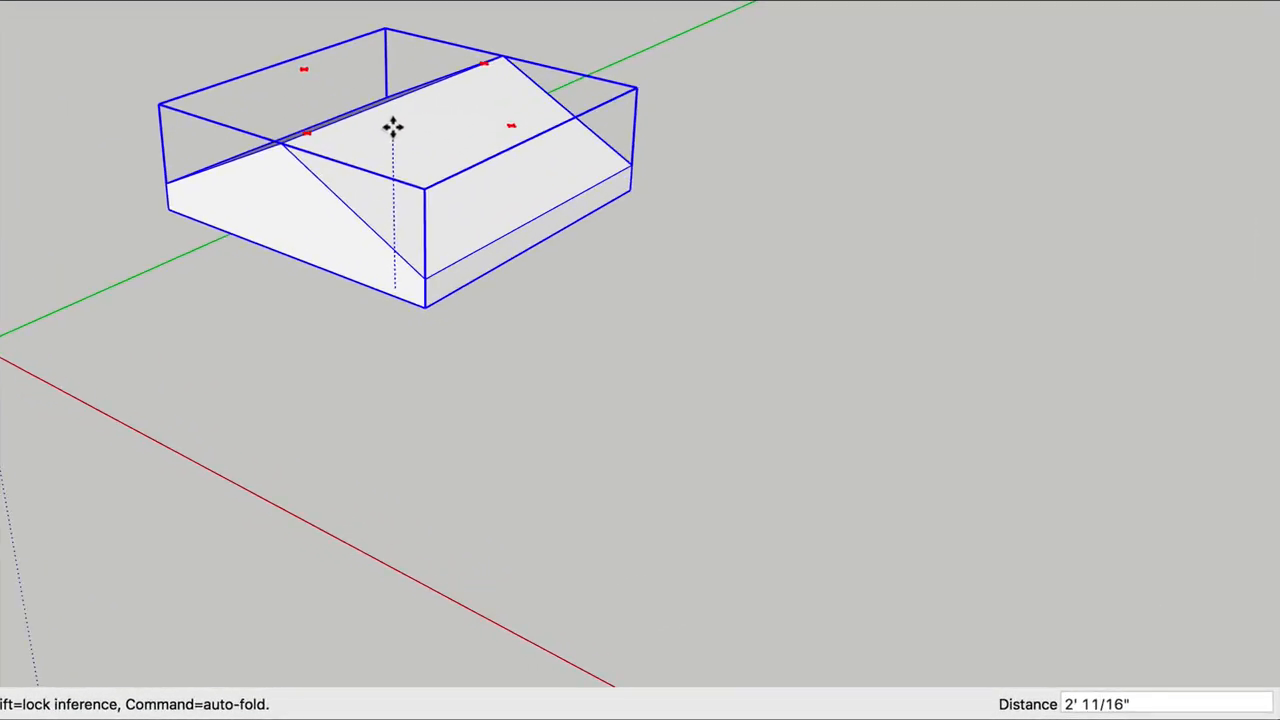
{"action": "type", "text": "8"}
{"action": "key", "text": "Return"}
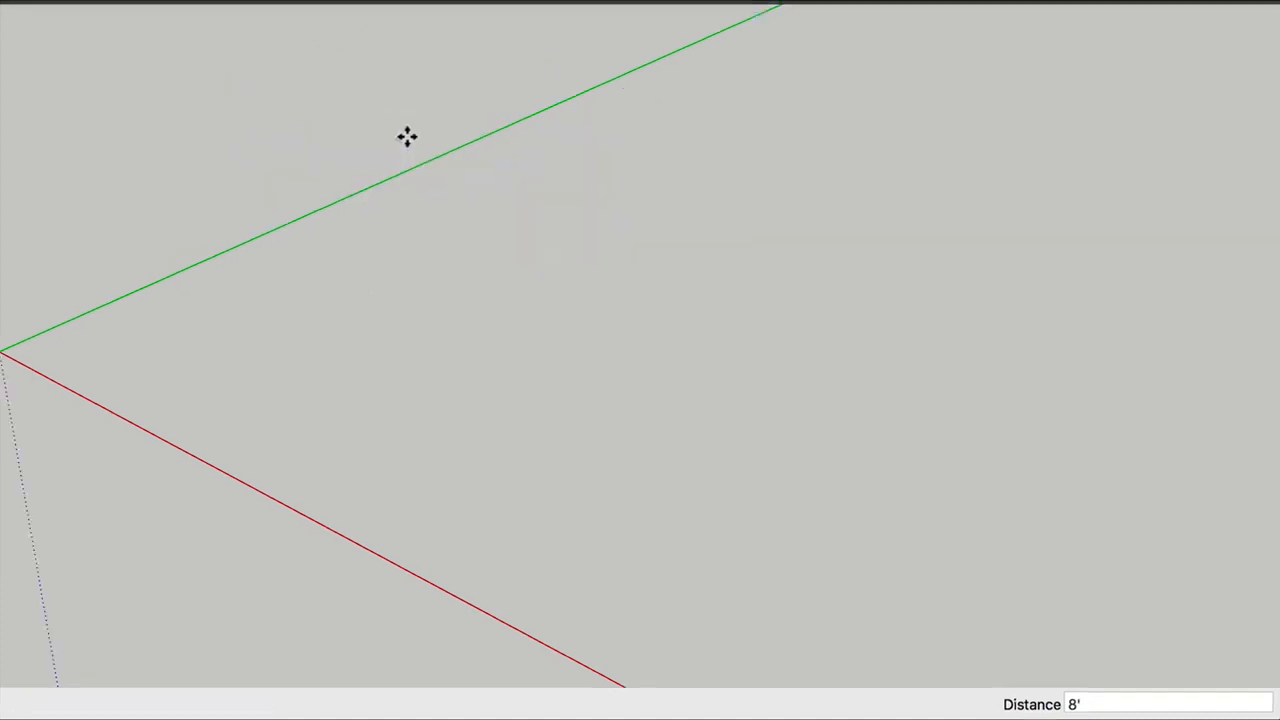
{"action": "scroll", "coordinate": [446, 528], "scroll_direction": "down", "scroll_amount": 5}
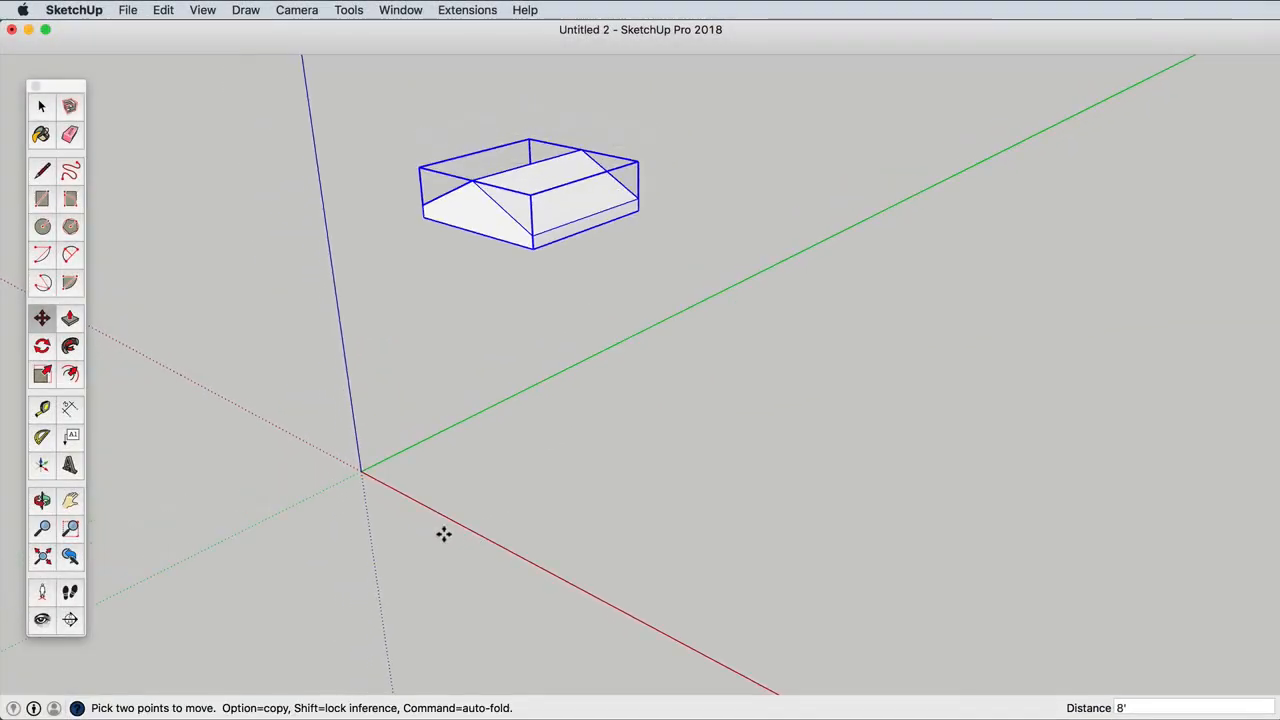
{"action": "middle_click_drag", "start_coordinate": [554, 414], "coordinate": [513, 235]}
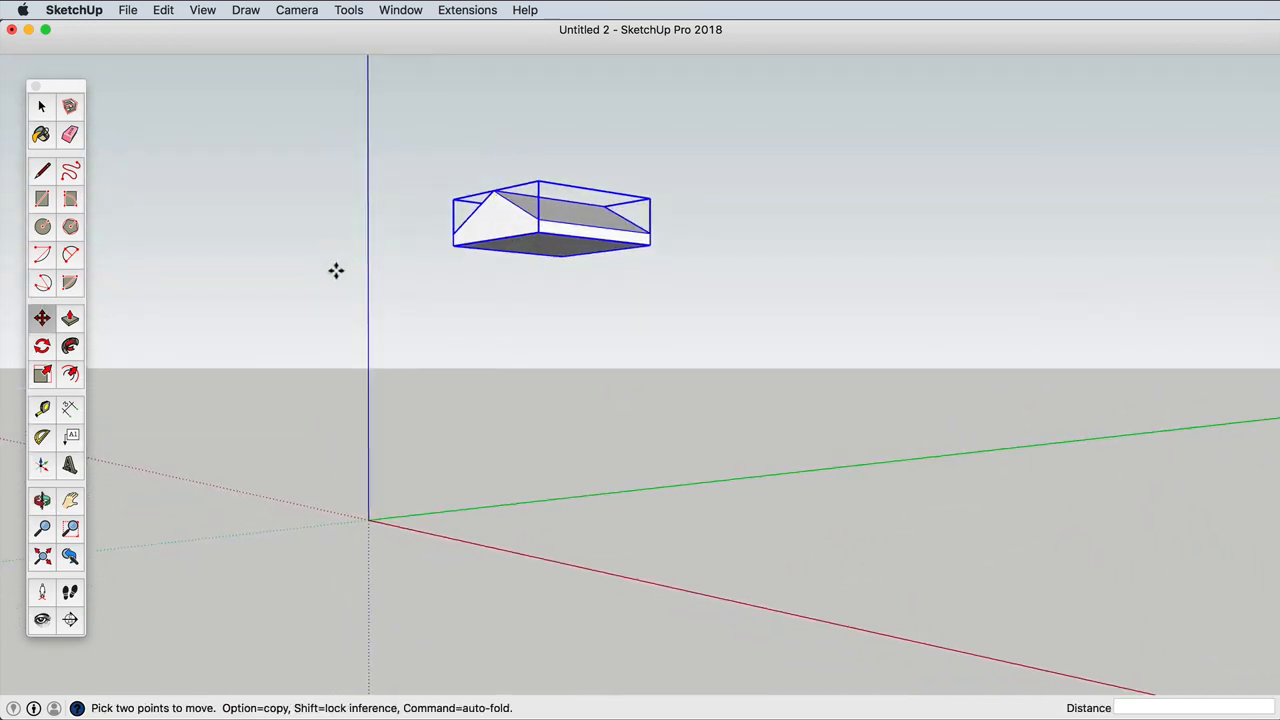